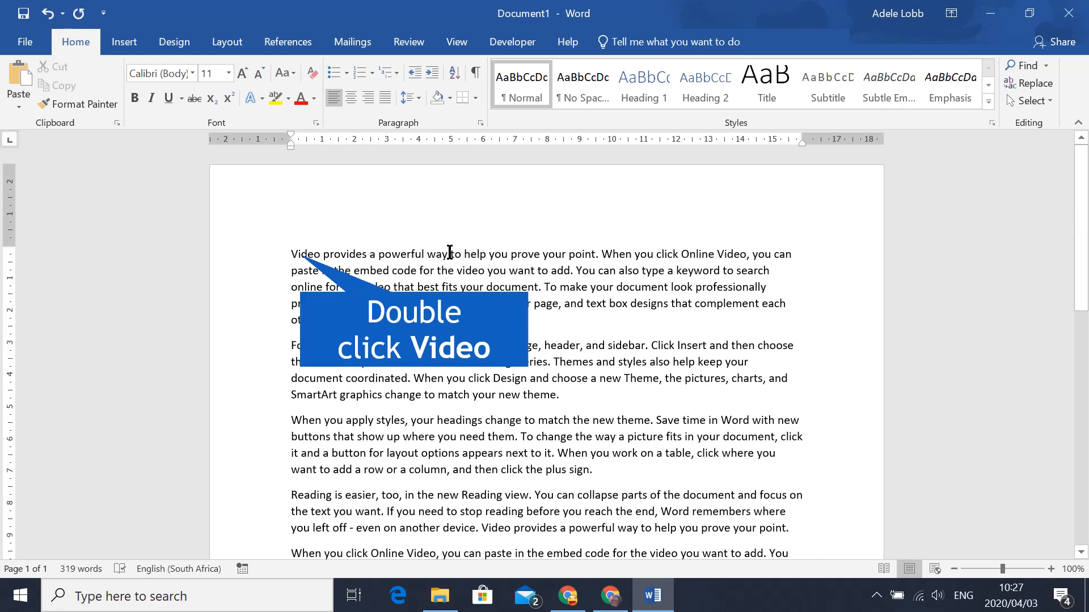
Step: Make the first word "Video" bold and italicize the word "provides" in the opening sentence
{"action": "double_click", "coordinate": [300, 253]}
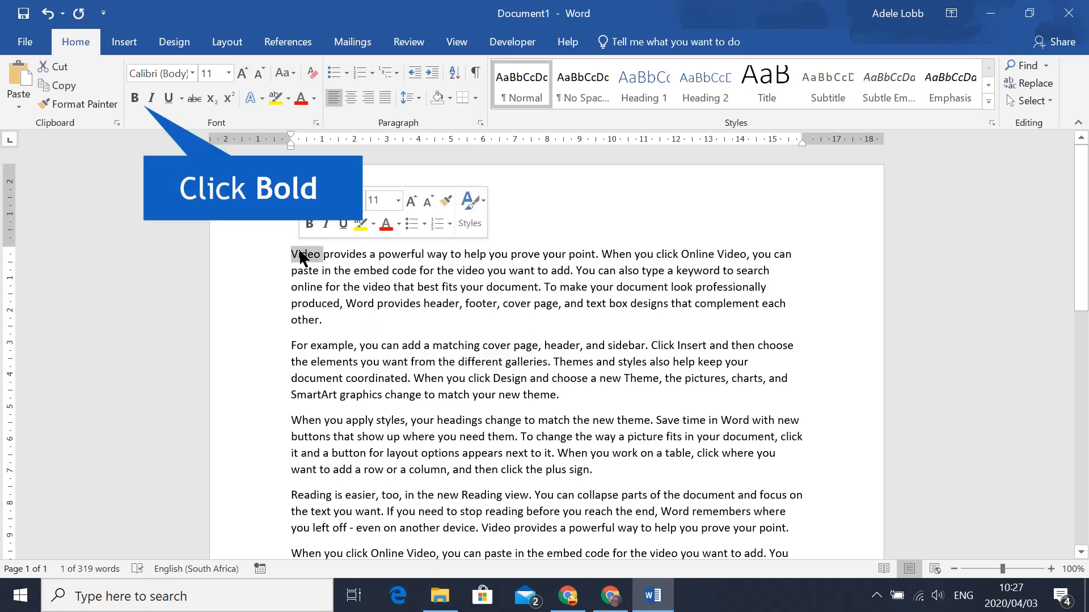
{"action": "left_click", "coordinate": [134, 97]}
{"action": "double_click", "coordinate": [340, 255]}
{"action": "left_click", "coordinate": [151, 98]}
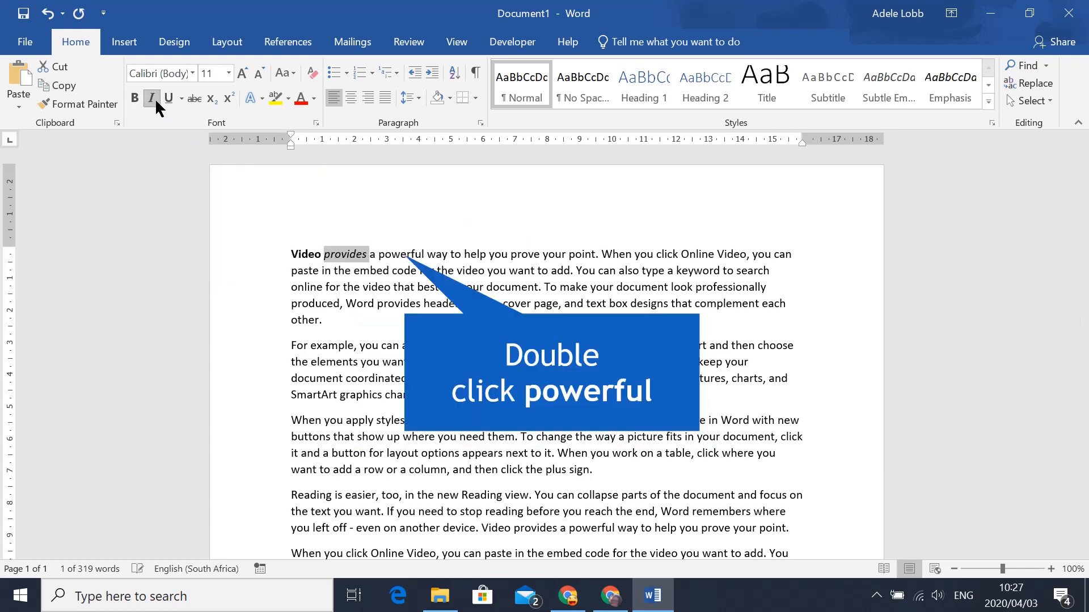
Step: Underline "powerful" and set the font of "way" to Bahnschrift SemiBold in the opening sentence
{"action": "double_click", "coordinate": [407, 254]}
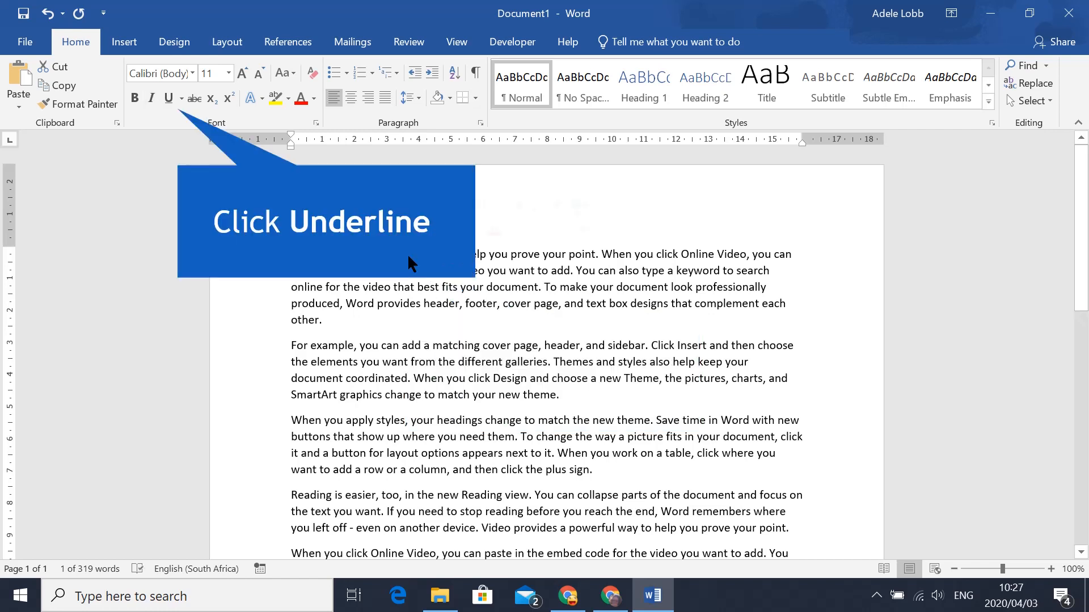
{"action": "left_click", "coordinate": [168, 98]}
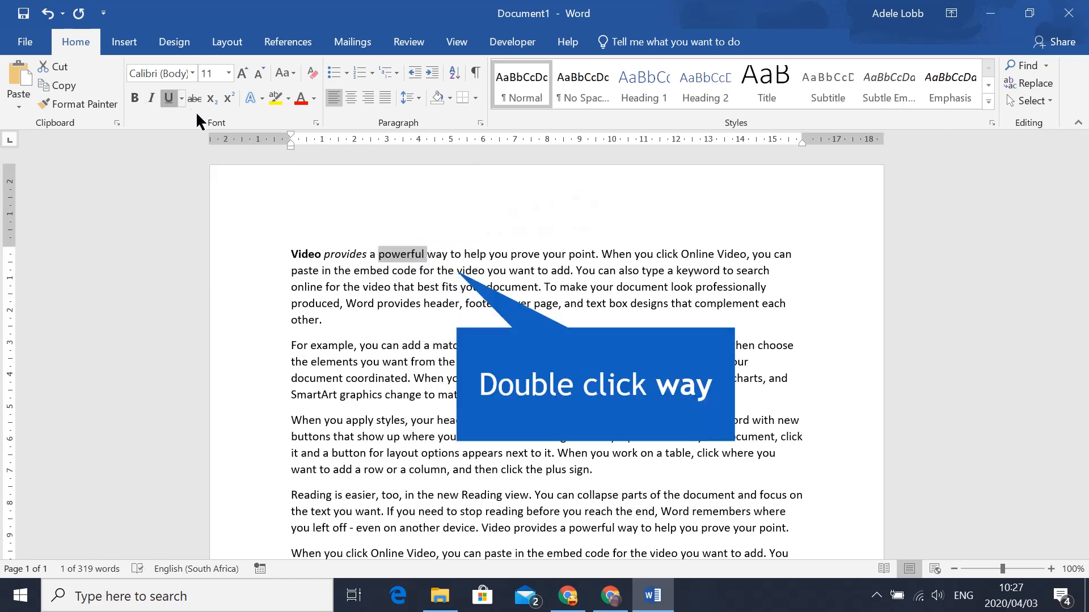
{"action": "double_click", "coordinate": [439, 255]}
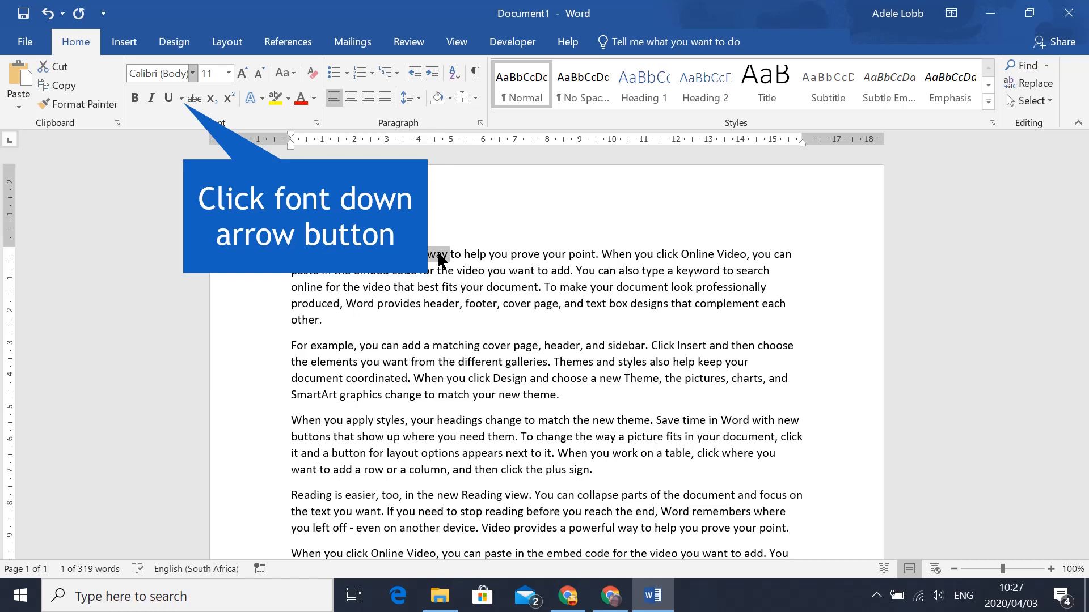
{"action": "left_click", "coordinate": [192, 73]}
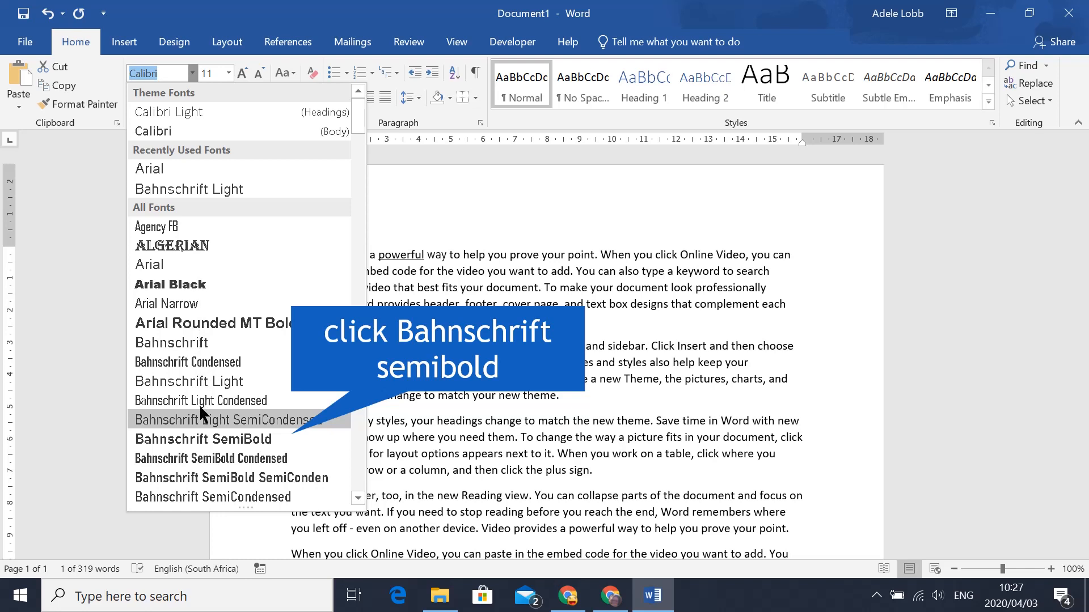
{"action": "left_click", "coordinate": [201, 439]}
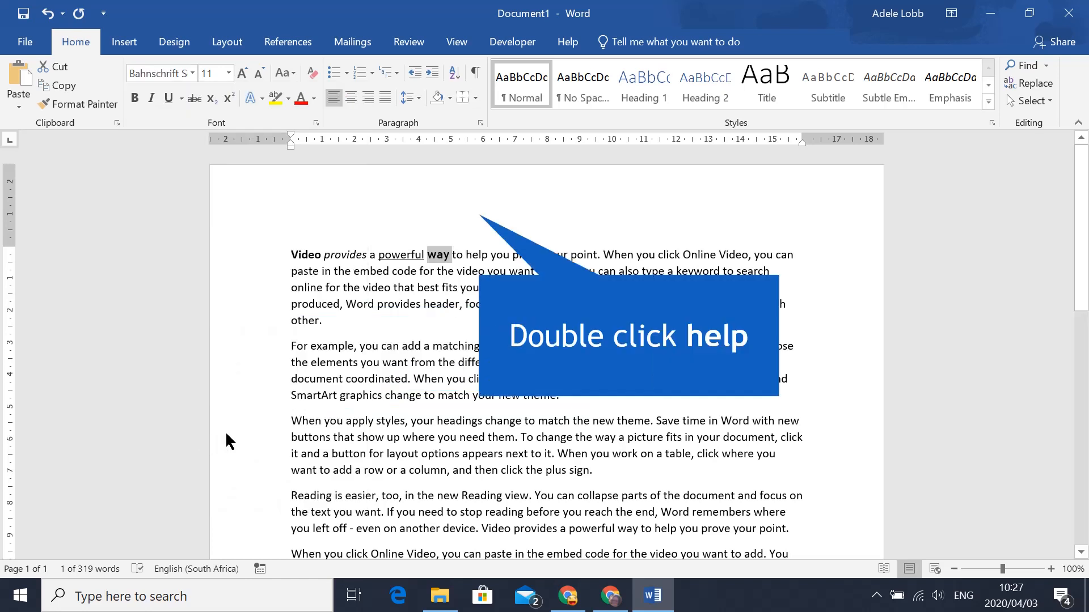
Step: Set the font size of the word "help" in the opening sentence to 72
{"action": "double_click", "coordinate": [479, 257]}
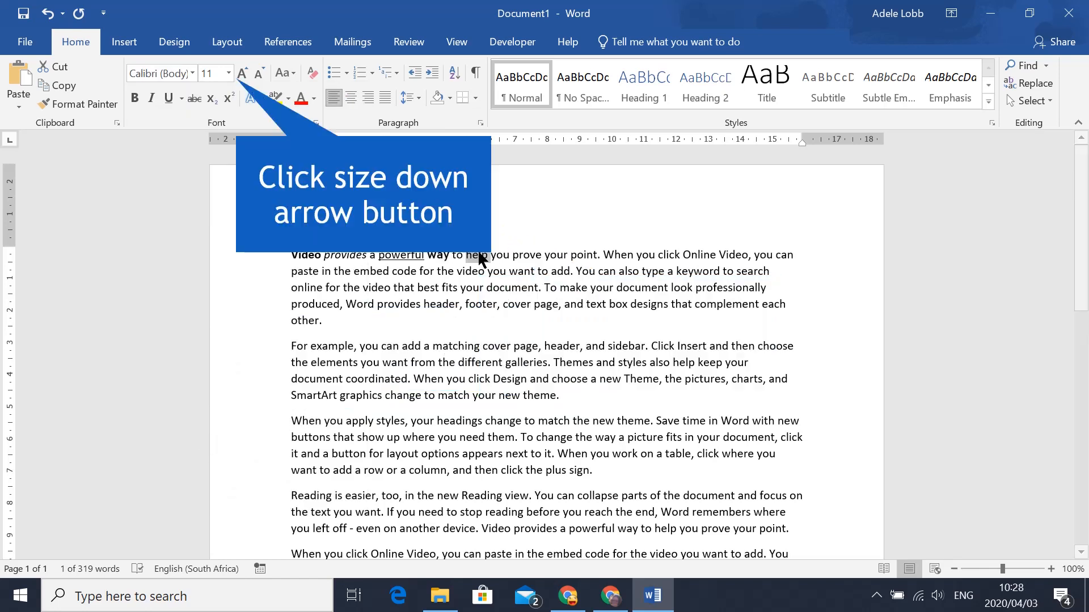
{"action": "left_click", "coordinate": [229, 74]}
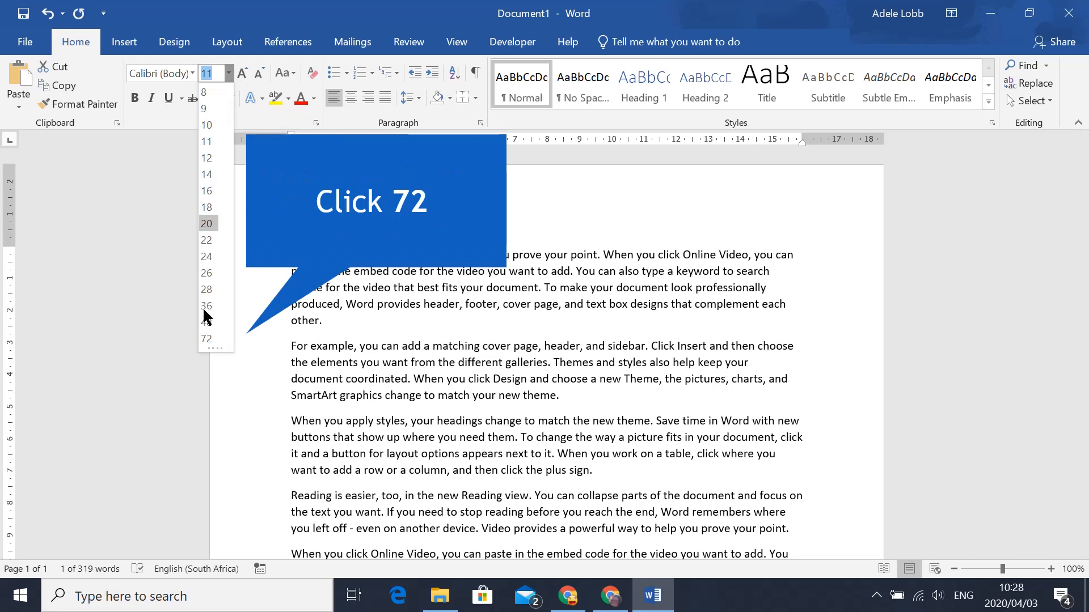
{"action": "left_click", "coordinate": [206, 338]}
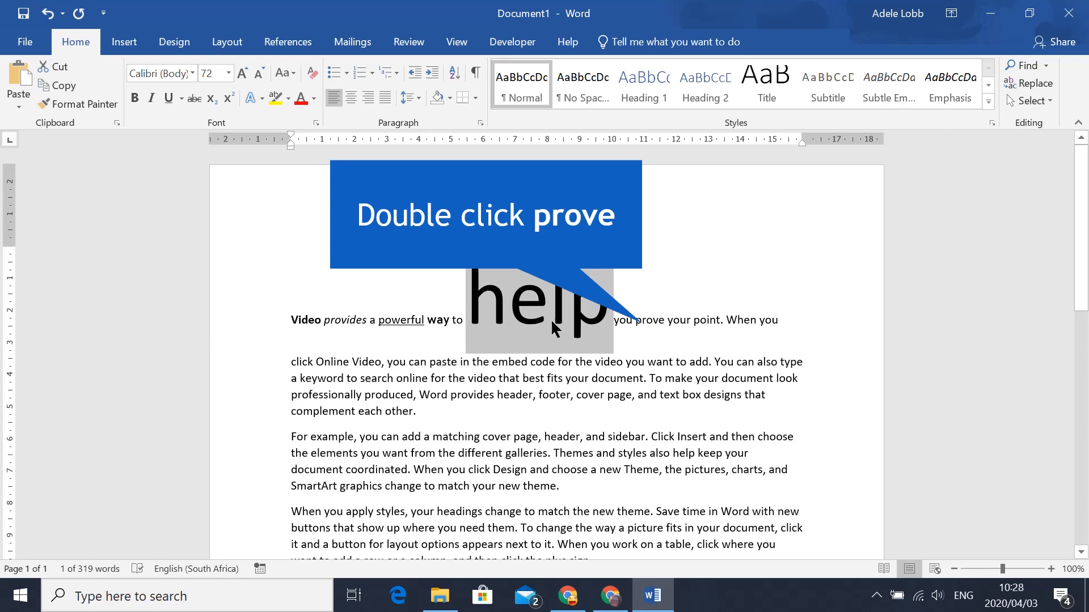
Step: Grow the font of the word "prove" in the opening sentence step by step to size 18
{"action": "double_click", "coordinate": [642, 320]}
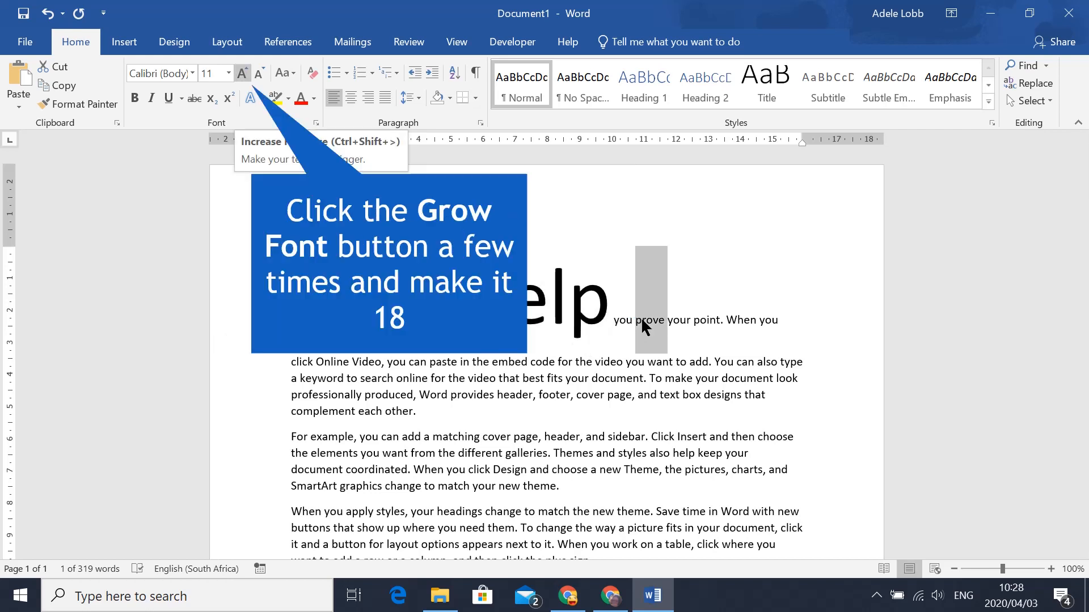
{"action": "left_click", "coordinate": [242, 73]}
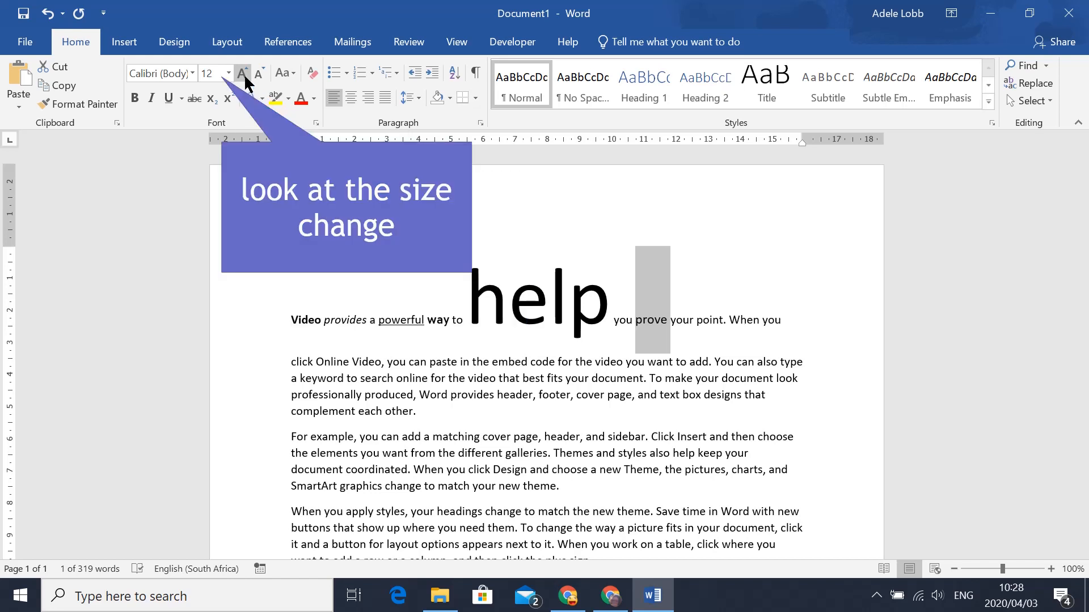
{"action": "left_click", "coordinate": [242, 73]}
{"action": "left_click", "coordinate": [241, 74]}
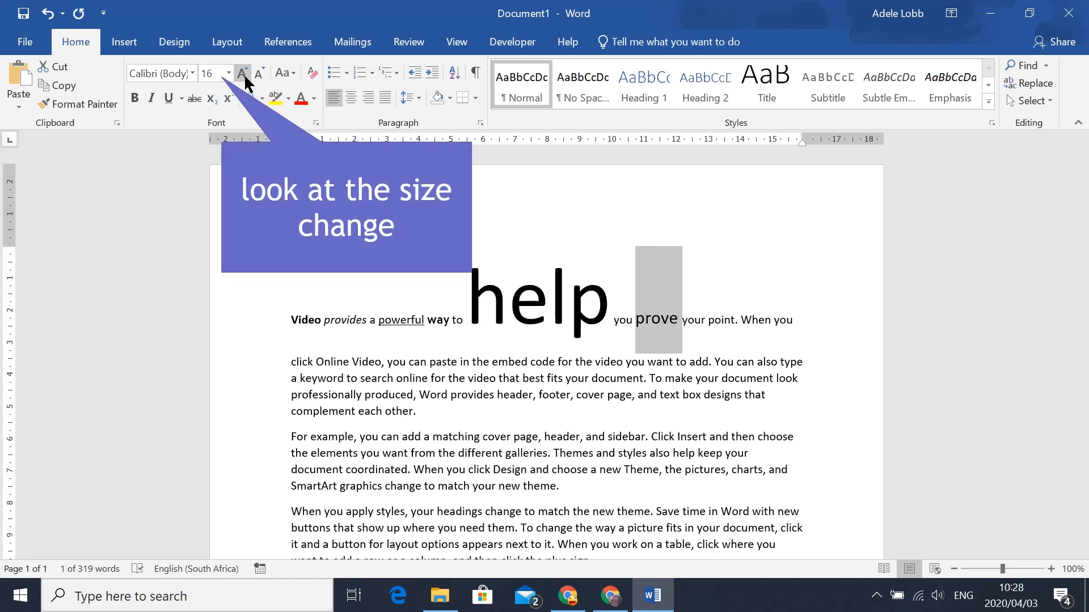
{"action": "left_click", "coordinate": [241, 73]}
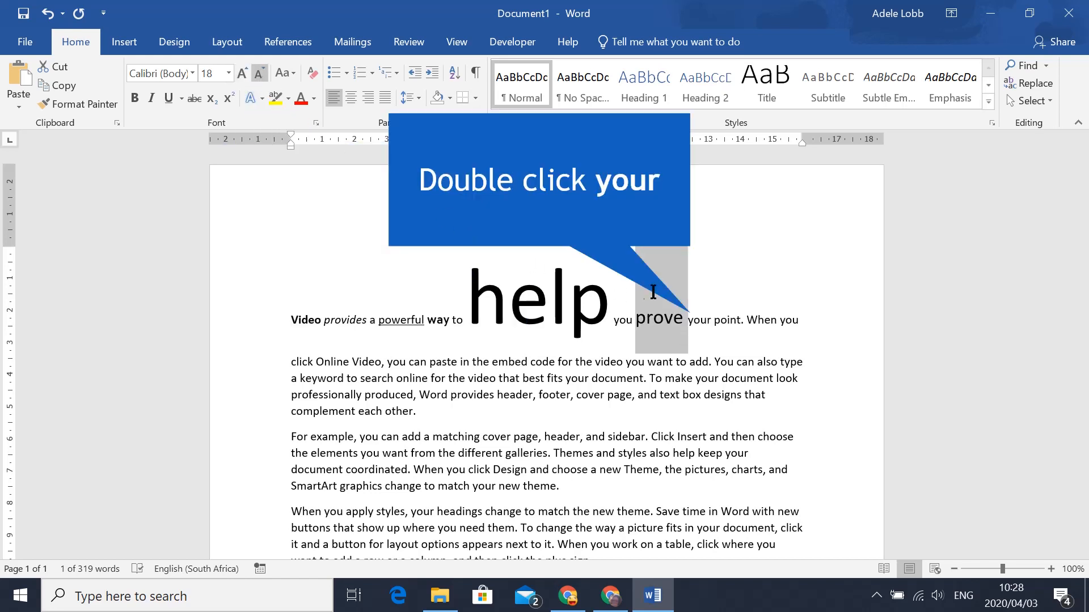
Step: Shrink the font of the word "your" before "point" to size 9
{"action": "double_click", "coordinate": [708, 319]}
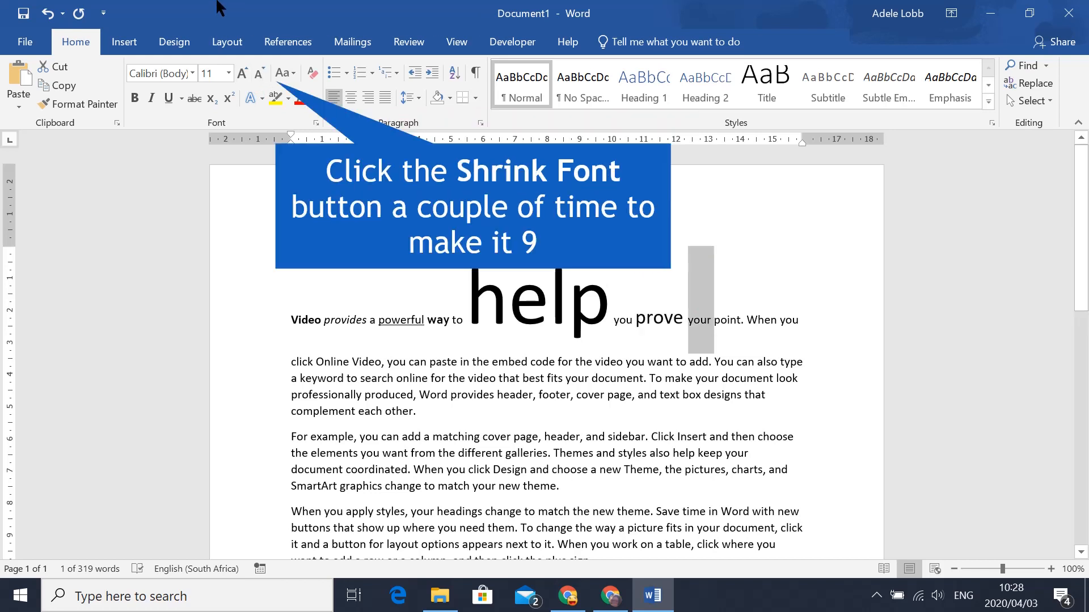
{"action": "left_click", "coordinate": [259, 73]}
{"action": "left_click", "coordinate": [258, 73]}
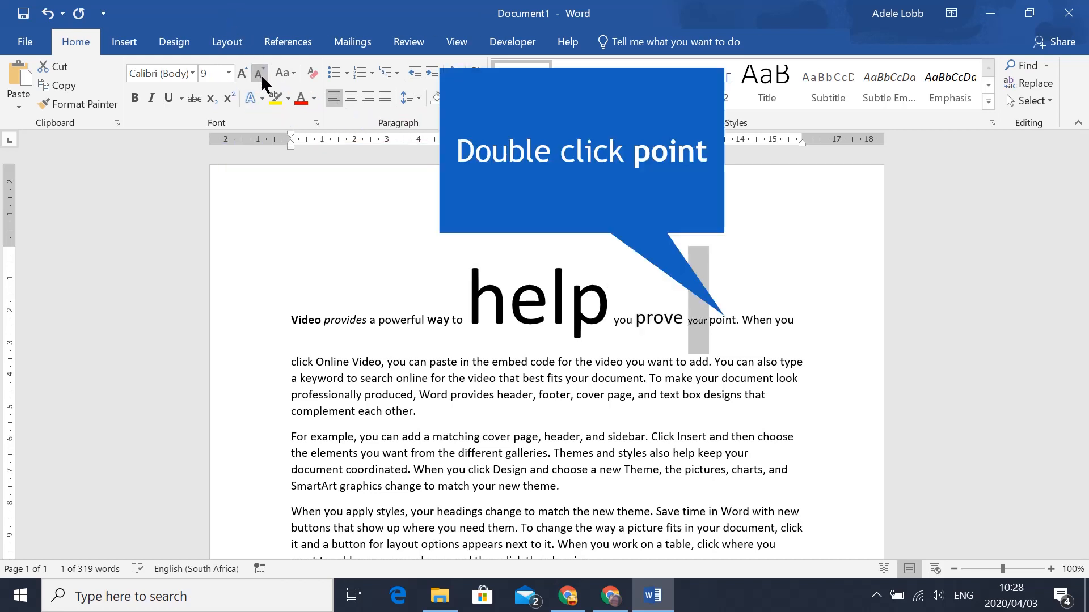
Step: Change the case of the word "point" at the end of the opening sentence to UPPERCASE
{"action": "double_click", "coordinate": [723, 319]}
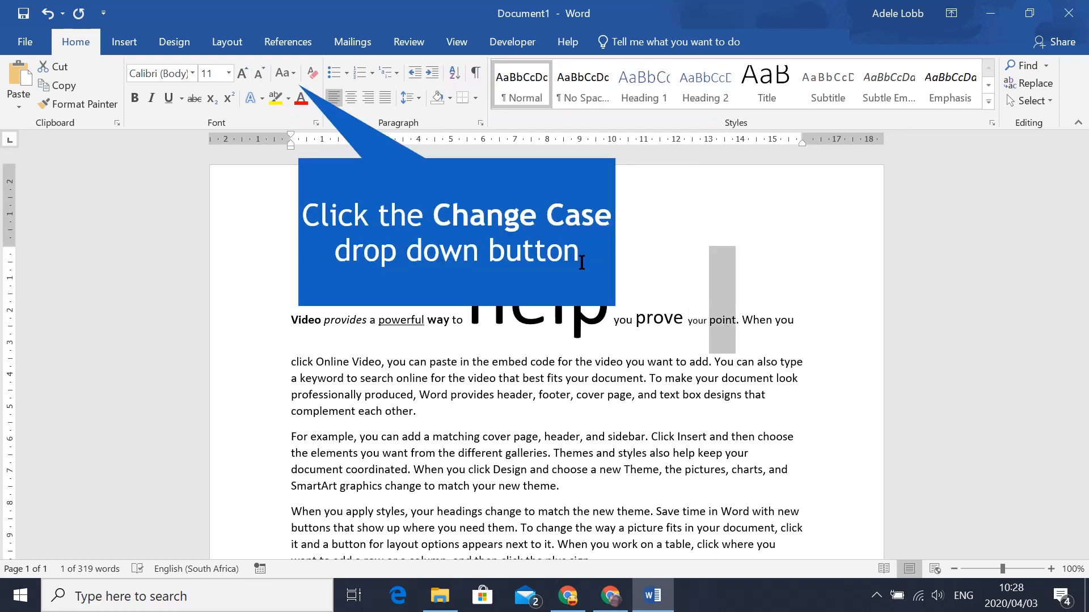
{"action": "left_click", "coordinate": [293, 73]}
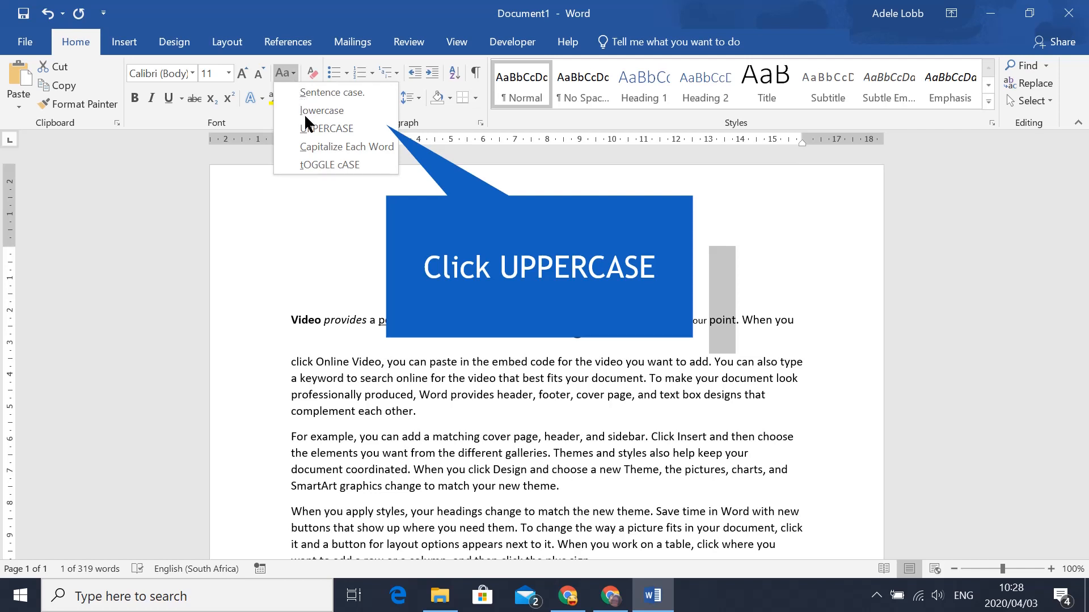
{"action": "left_click", "coordinate": [308, 129]}
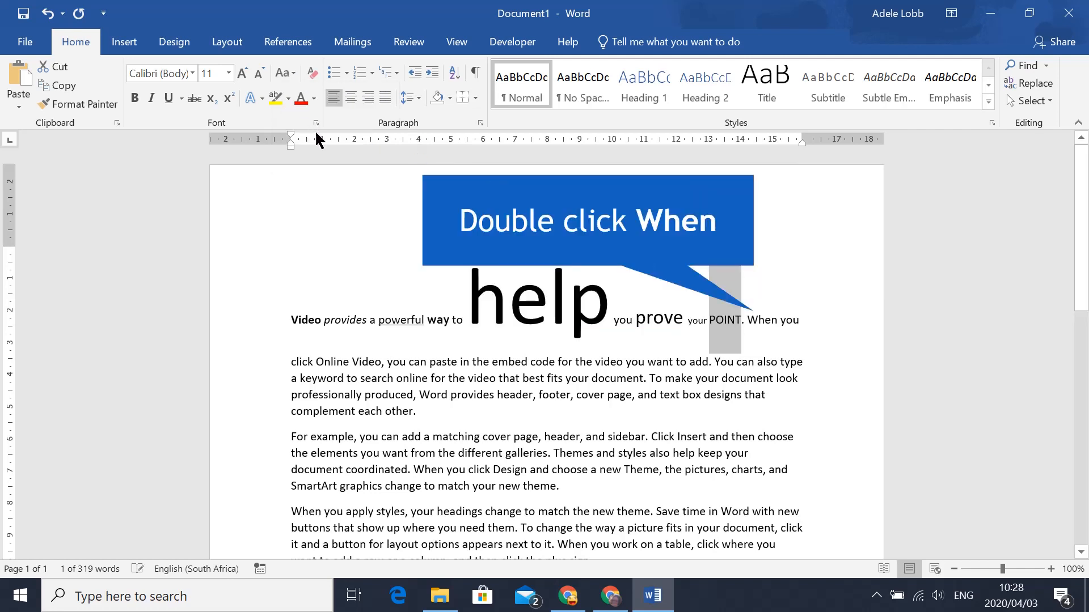
Step: Apply tOGGLE cASE to the word "When" that starts the second sentence
{"action": "double_click", "coordinate": [757, 321]}
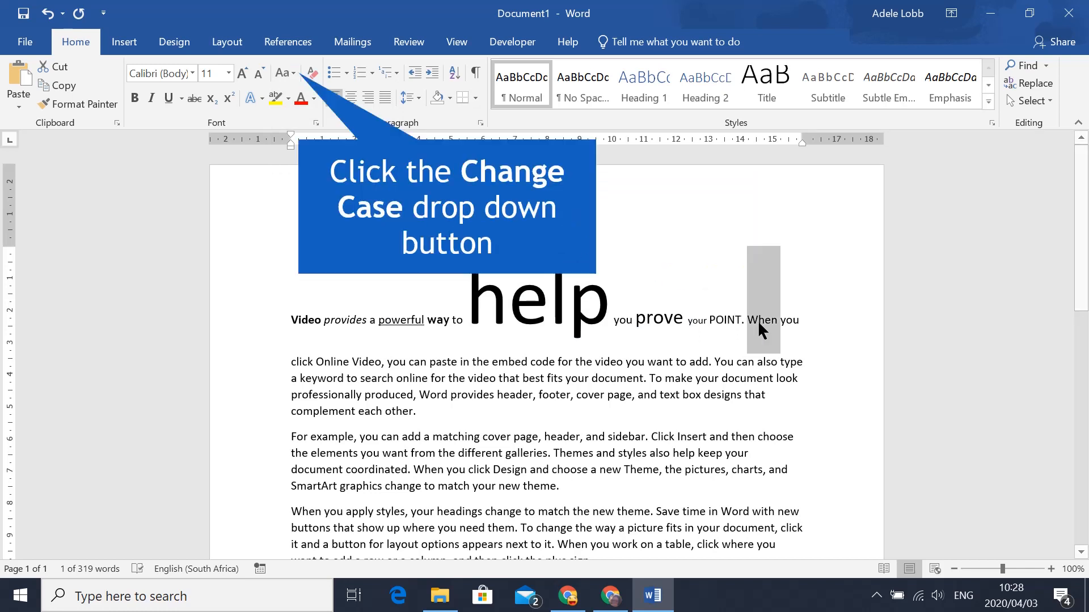
{"action": "left_click", "coordinate": [293, 73]}
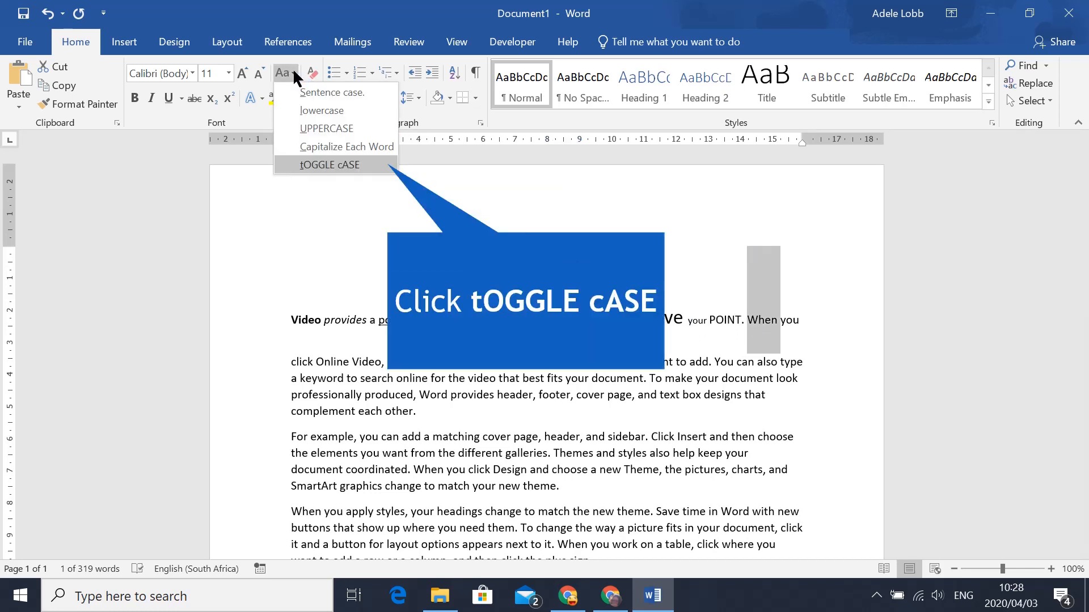
{"action": "left_click", "coordinate": [321, 166]}
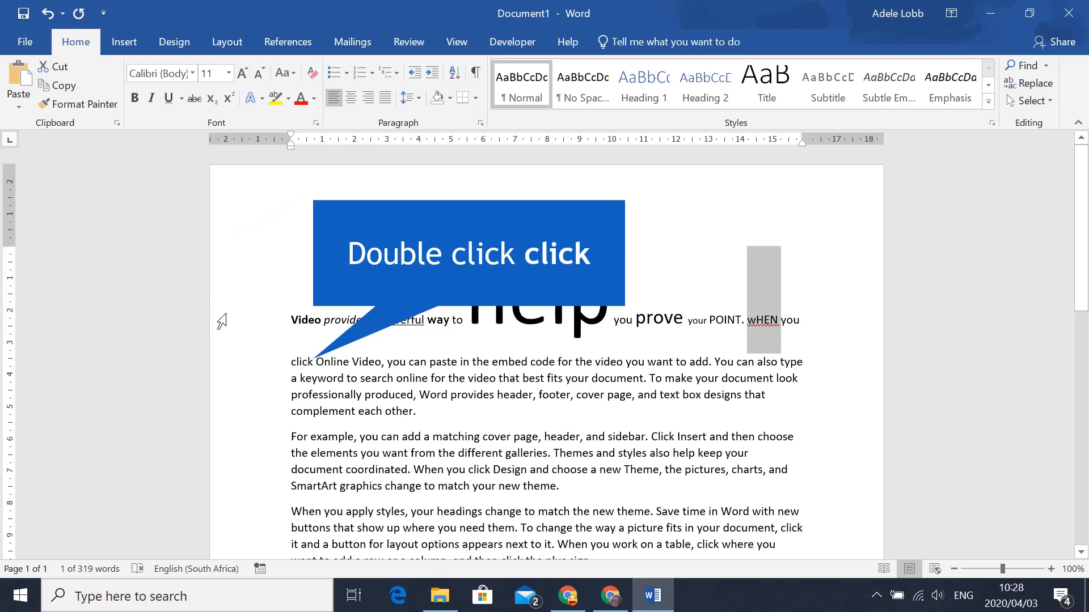
Step: Try to apply Sentence case to the word "click" before "Online Video"
{"action": "double_click", "coordinate": [299, 362]}
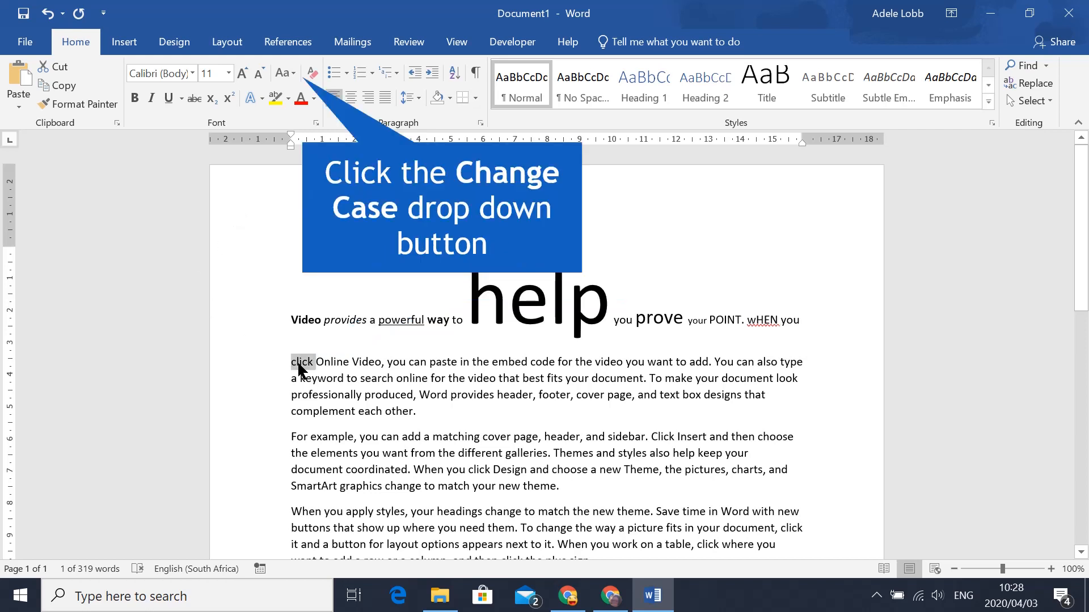
{"action": "left_click", "coordinate": [294, 74]}
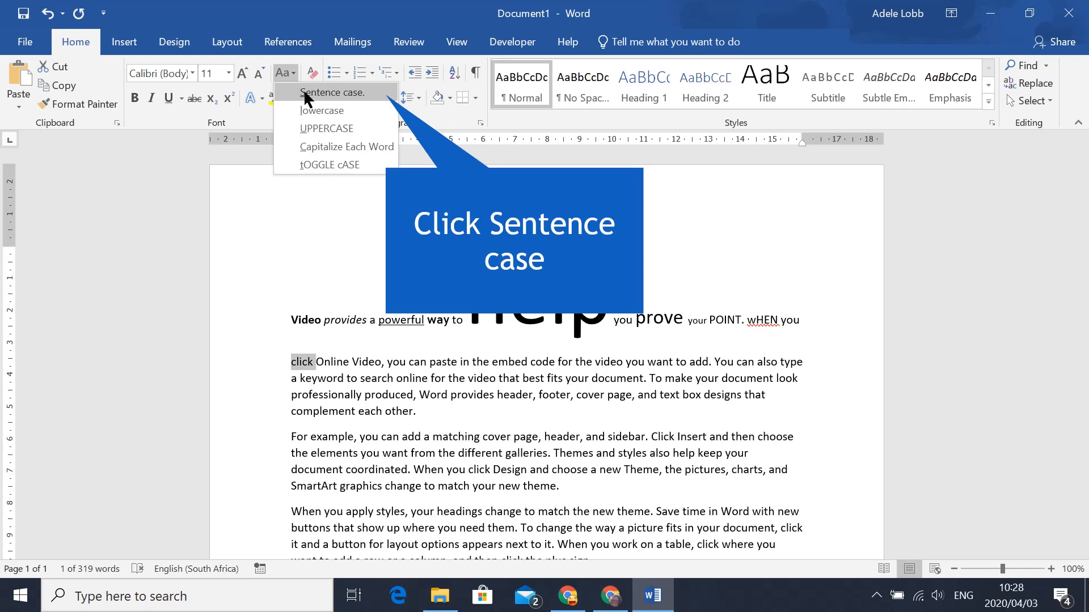
{"action": "left_click", "coordinate": [304, 92]}
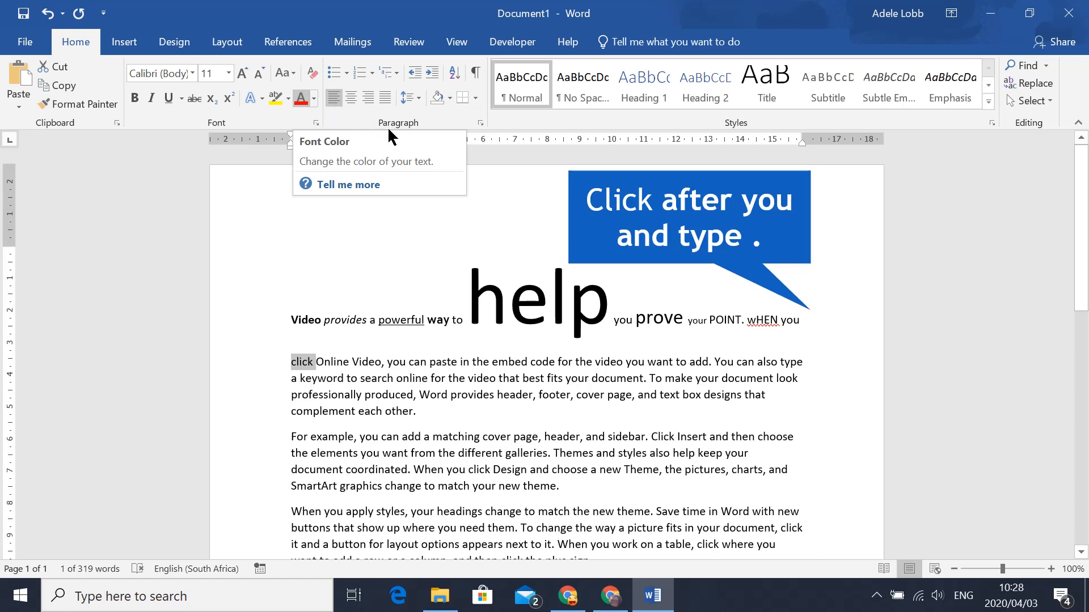
Step: Insert a full stop after "wHEN you" and apply Sentence case to the following word "click"
{"action": "left_click", "coordinate": [799, 320]}
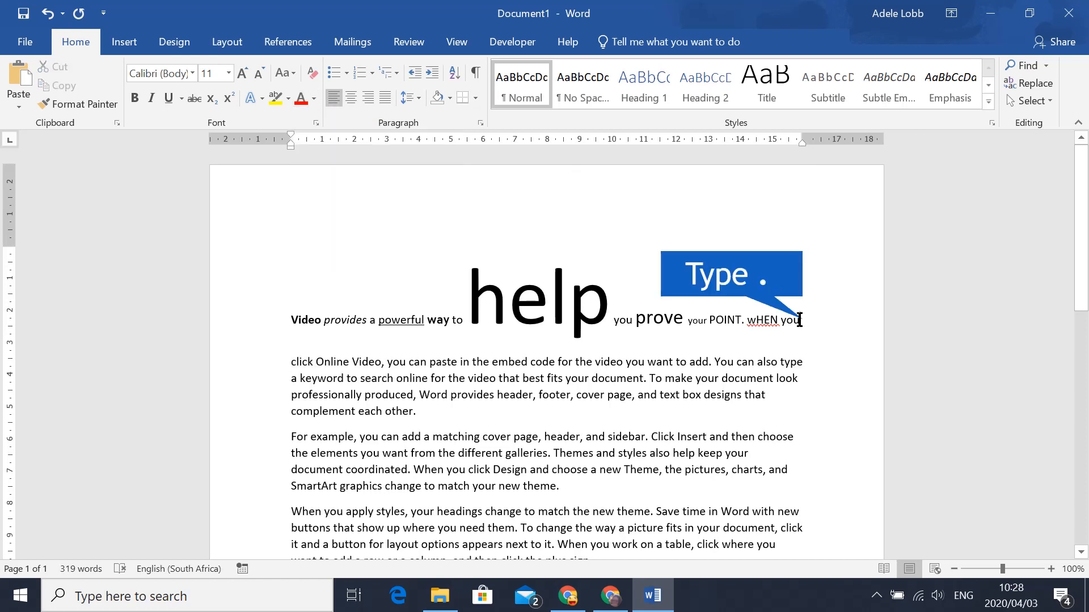
{"action": "type", "text": "."}
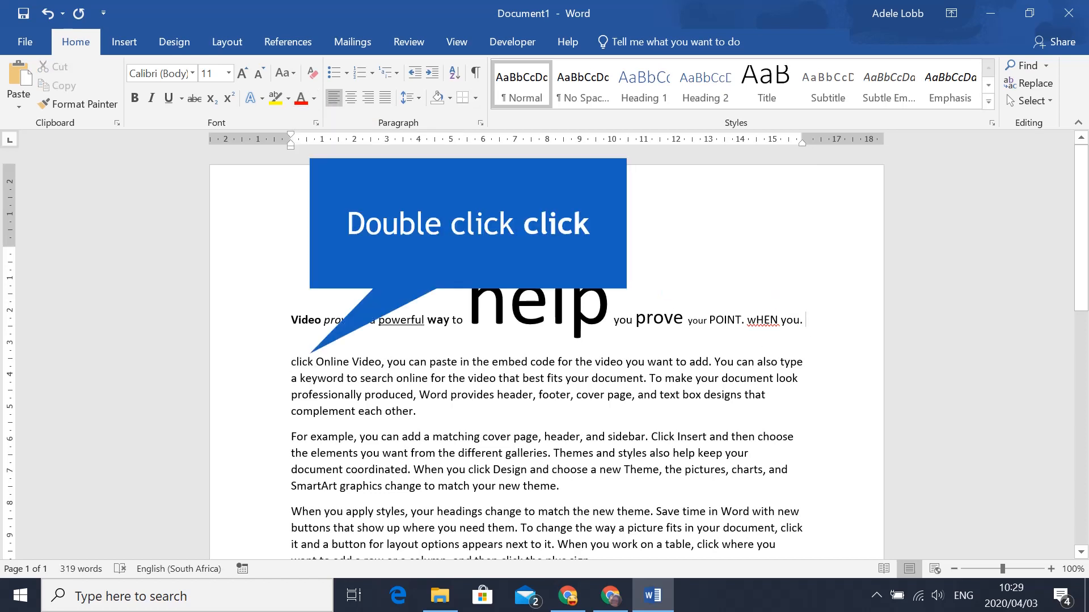
{"action": "double_click", "coordinate": [301, 361]}
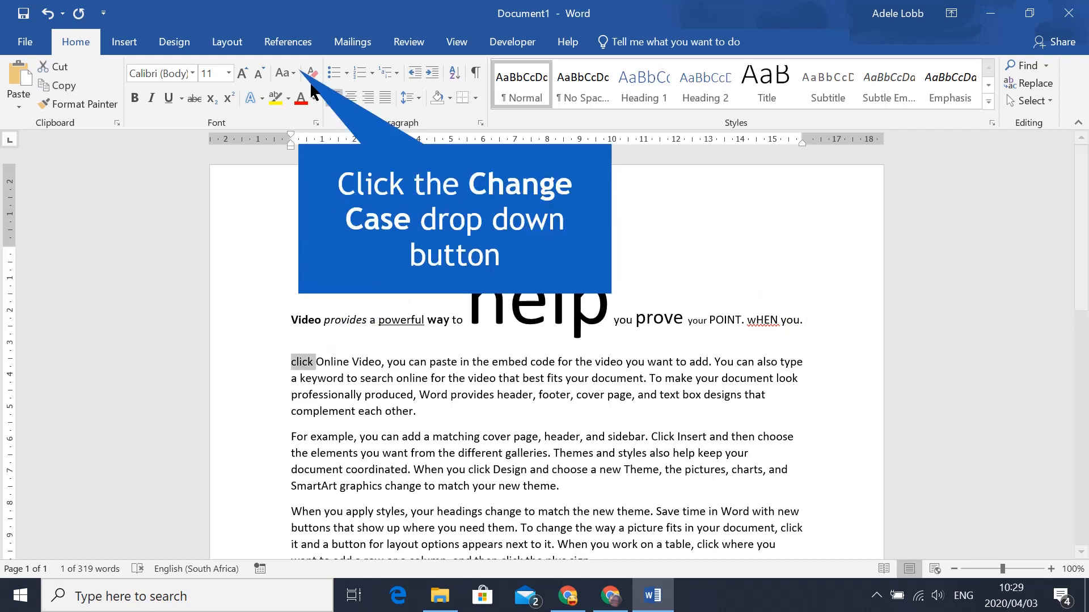
{"action": "left_click", "coordinate": [292, 72]}
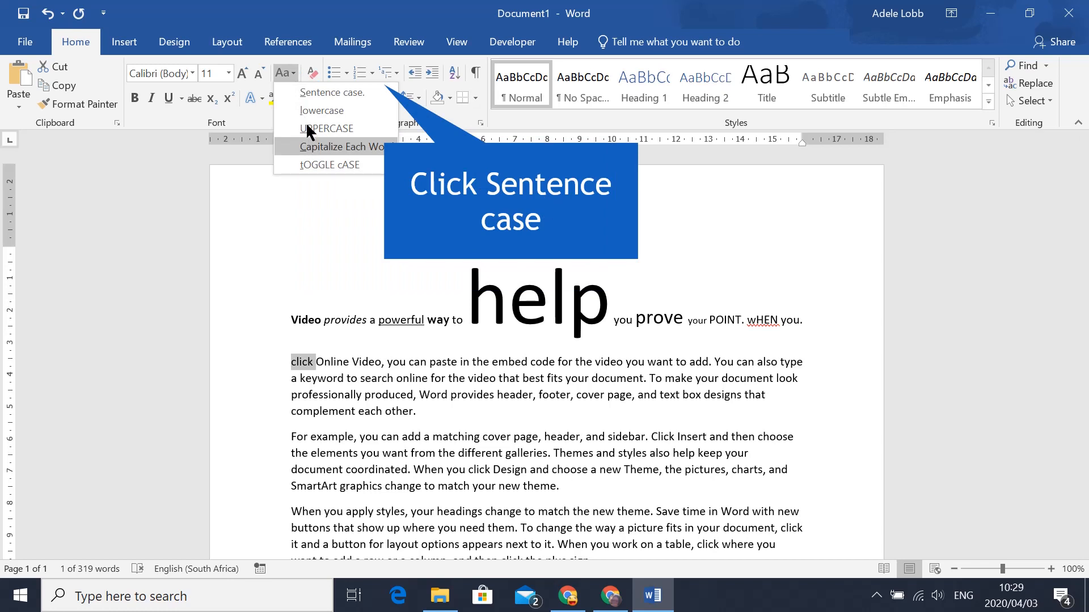
{"action": "left_click", "coordinate": [302, 94]}
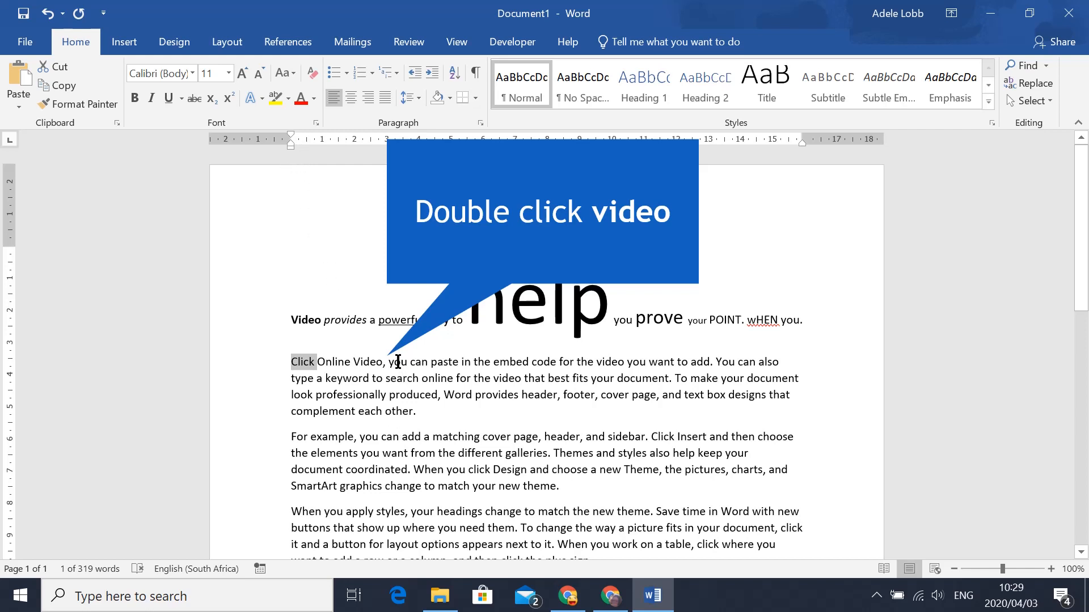
Step: Set the font color of the word "Video" in "Click Online Video" to standard red
{"action": "double_click", "coordinate": [365, 362]}
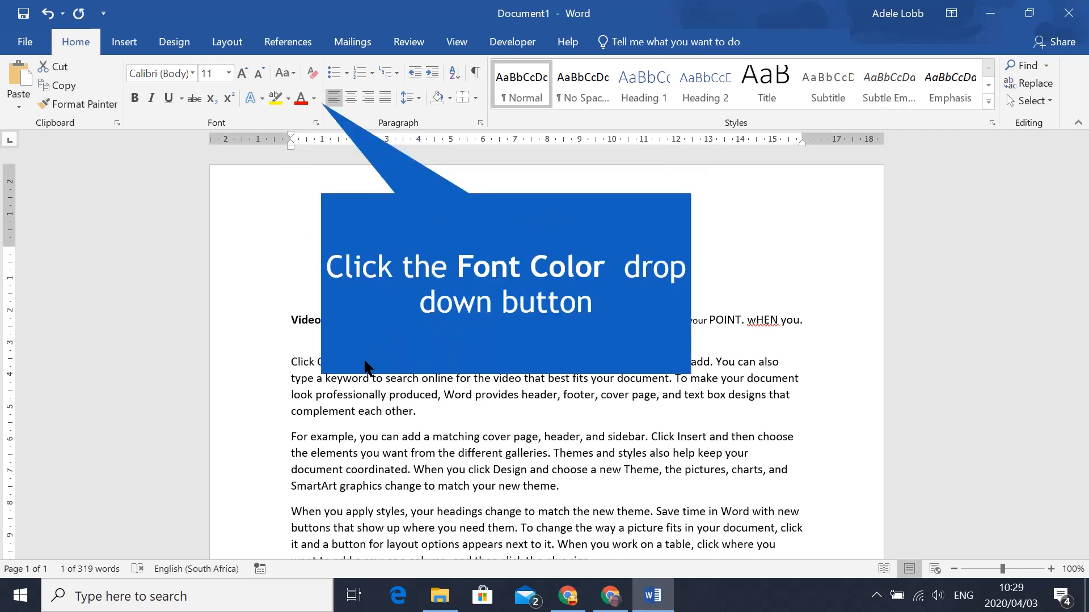
{"action": "left_click", "coordinate": [313, 100]}
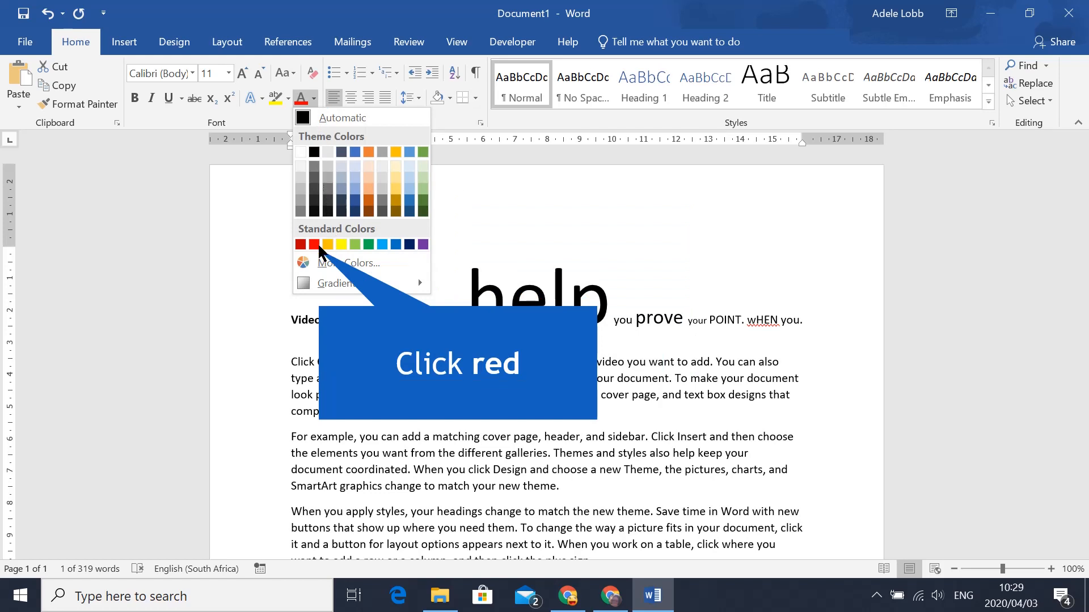
{"action": "left_click", "coordinate": [313, 244]}
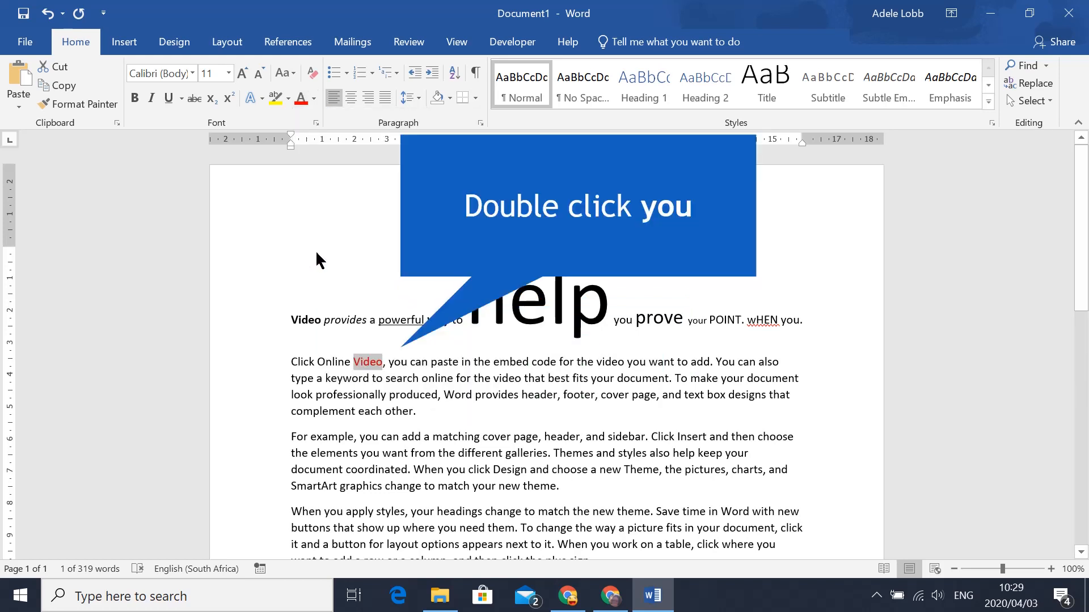
Step: Highlight the word "you" after "Click Online Video," in yellow
{"action": "double_click", "coordinate": [400, 362]}
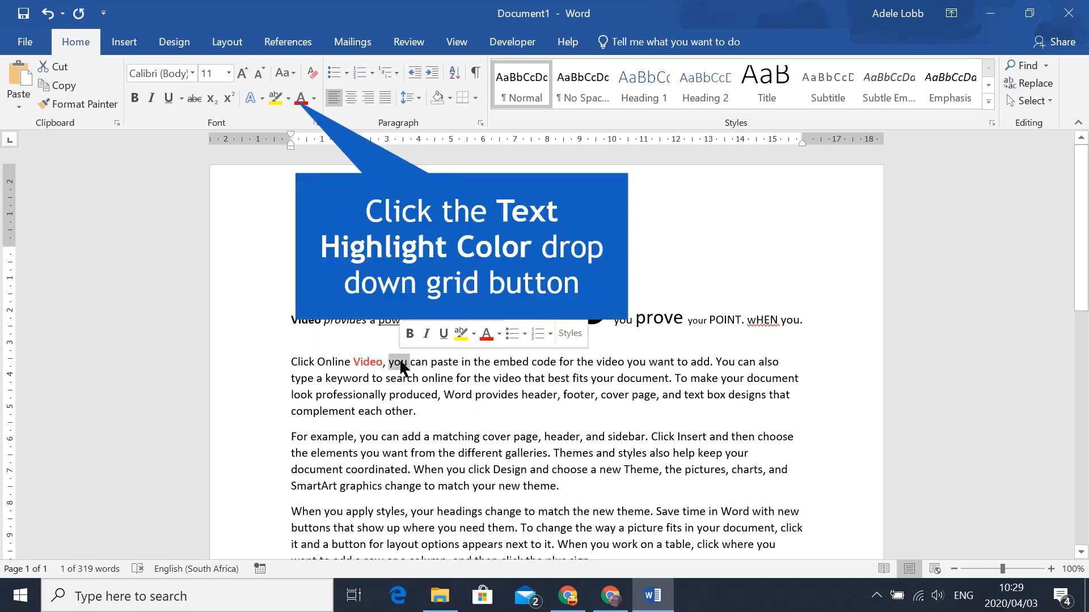
{"action": "left_click", "coordinate": [288, 99]}
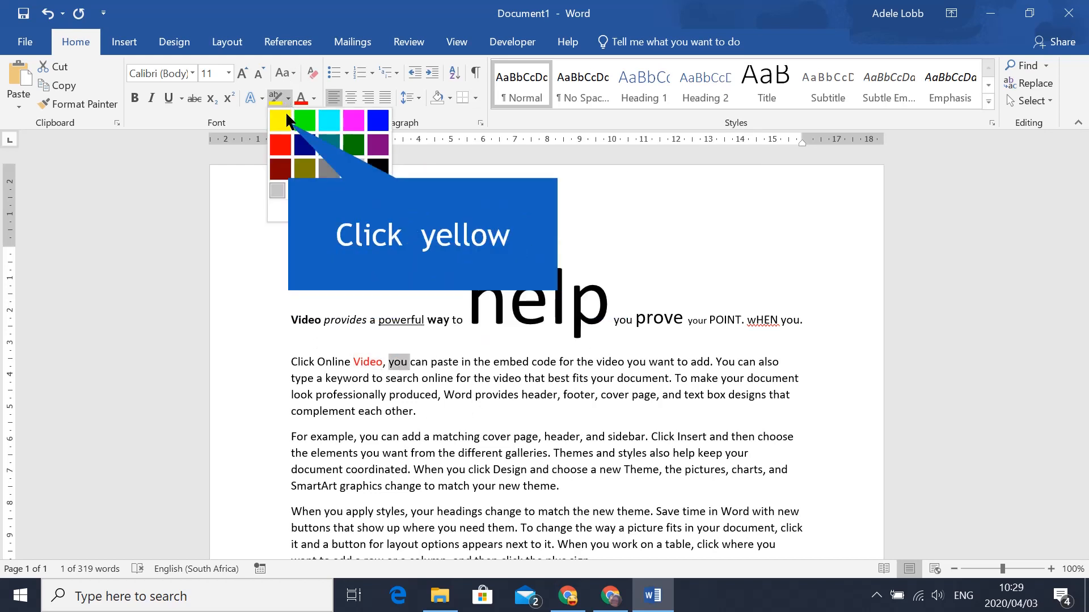
{"action": "left_click", "coordinate": [287, 121]}
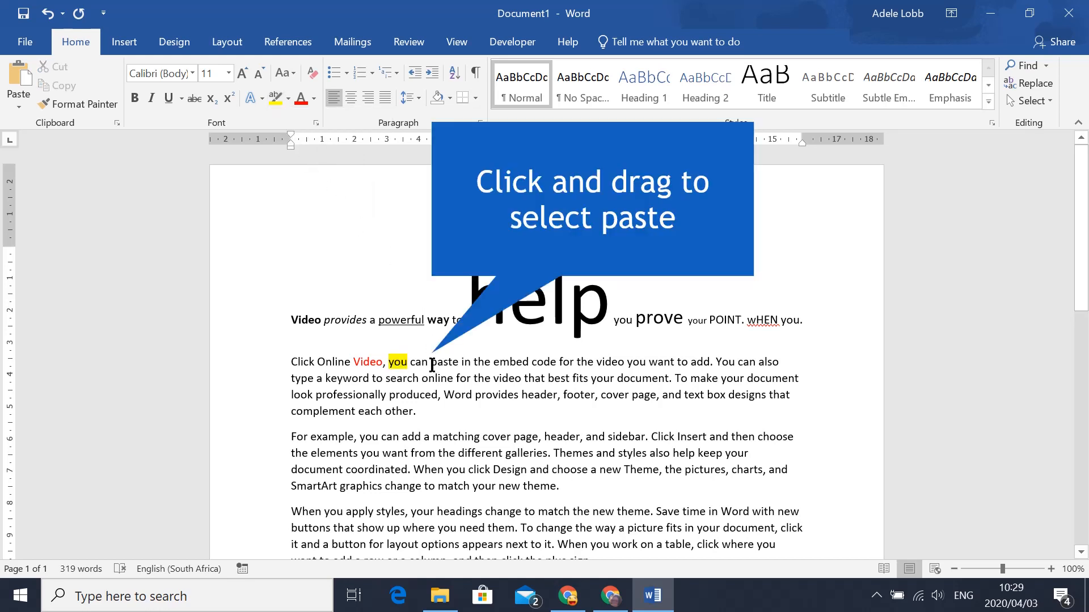
Step: Apply Blue, Accent 1 background shading to the word "paste" in the second paragraph
{"action": "left_click_drag", "start_coordinate": [431, 362], "coordinate": [460, 367]}
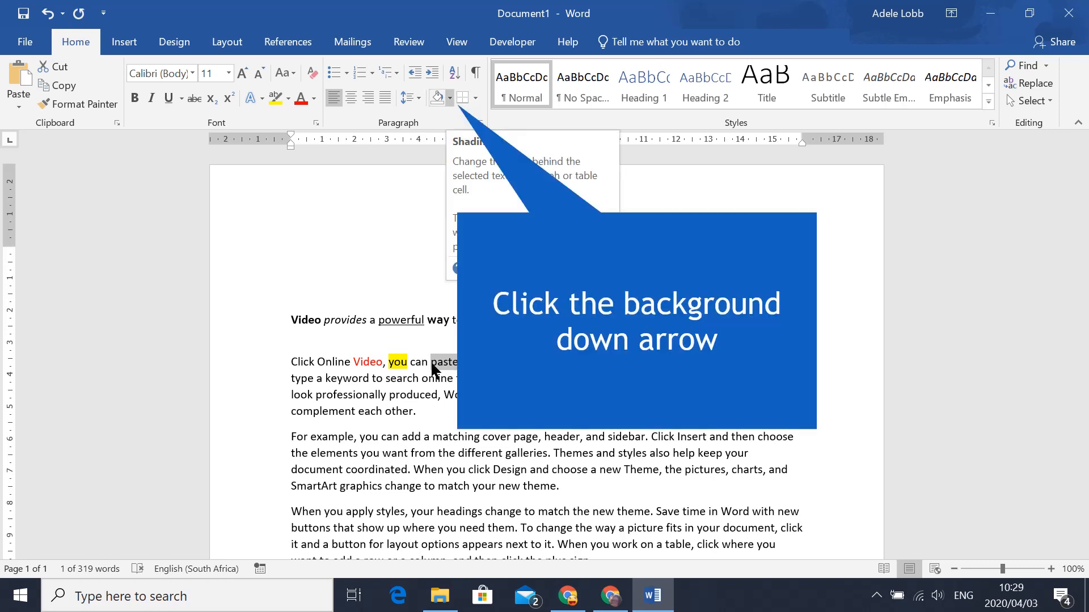
{"action": "left_click", "coordinate": [452, 103]}
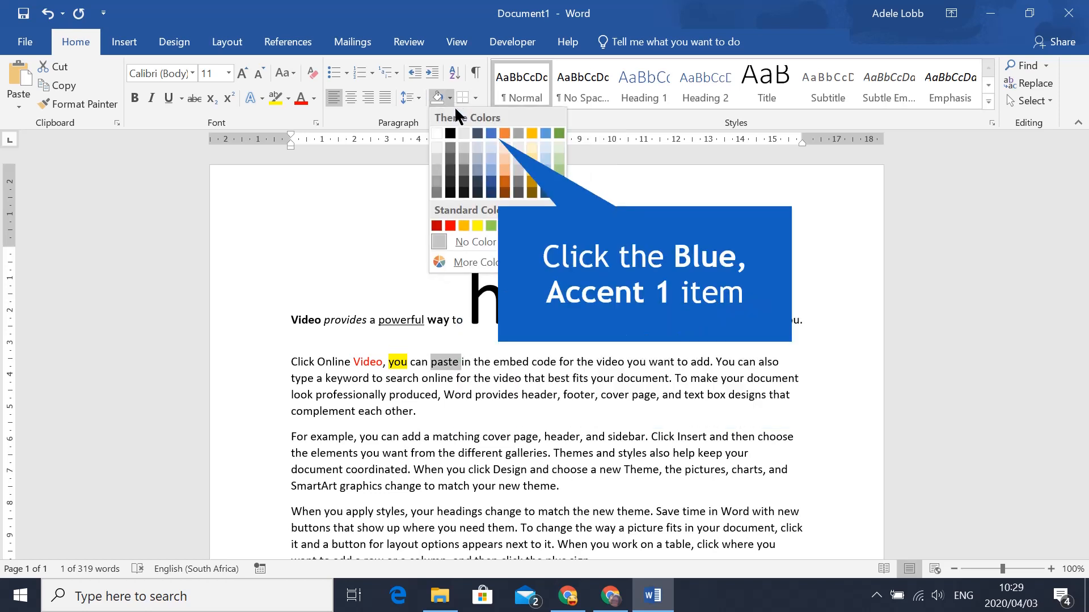
{"action": "left_click", "coordinate": [489, 133]}
{"action": "left_click", "coordinate": [471, 397]}
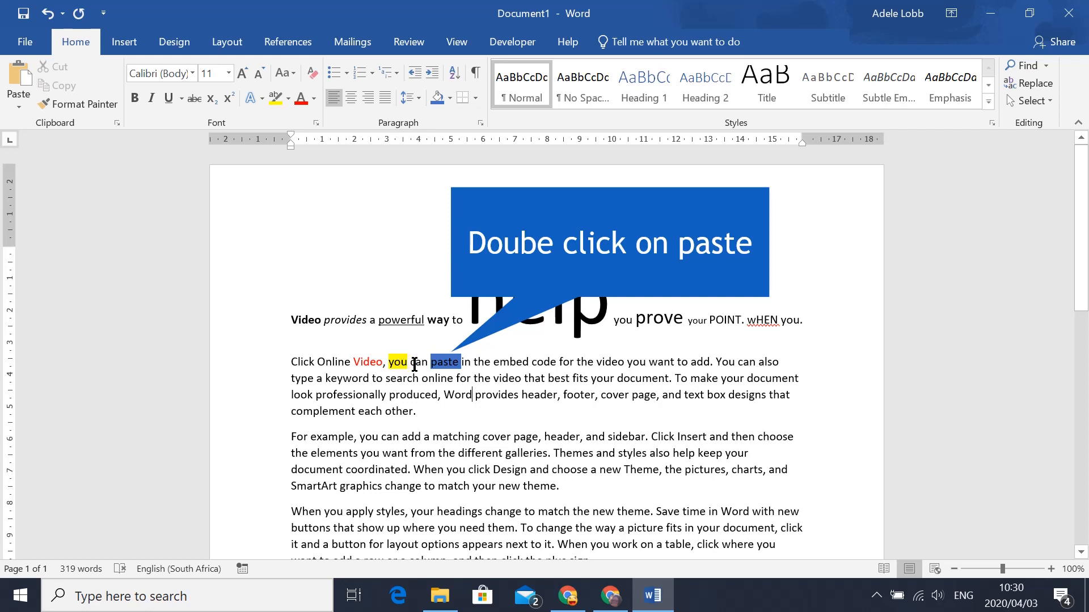
Step: Compare the text highlight color settings of the shaded word "paste" and the highlighted word "you"
{"action": "double_click", "coordinate": [450, 363]}
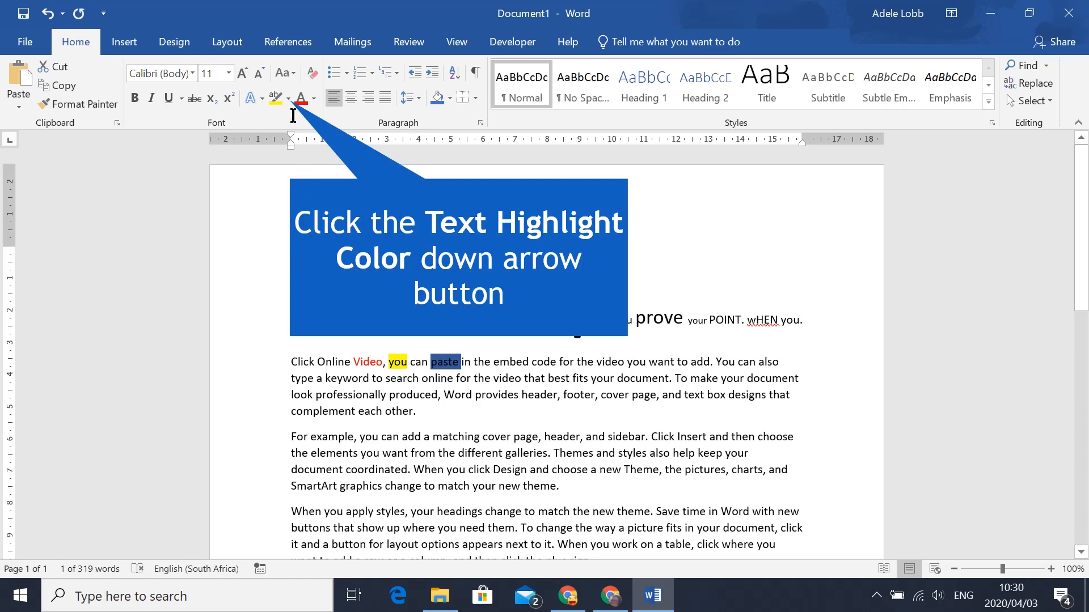
{"action": "left_click", "coordinate": [288, 99]}
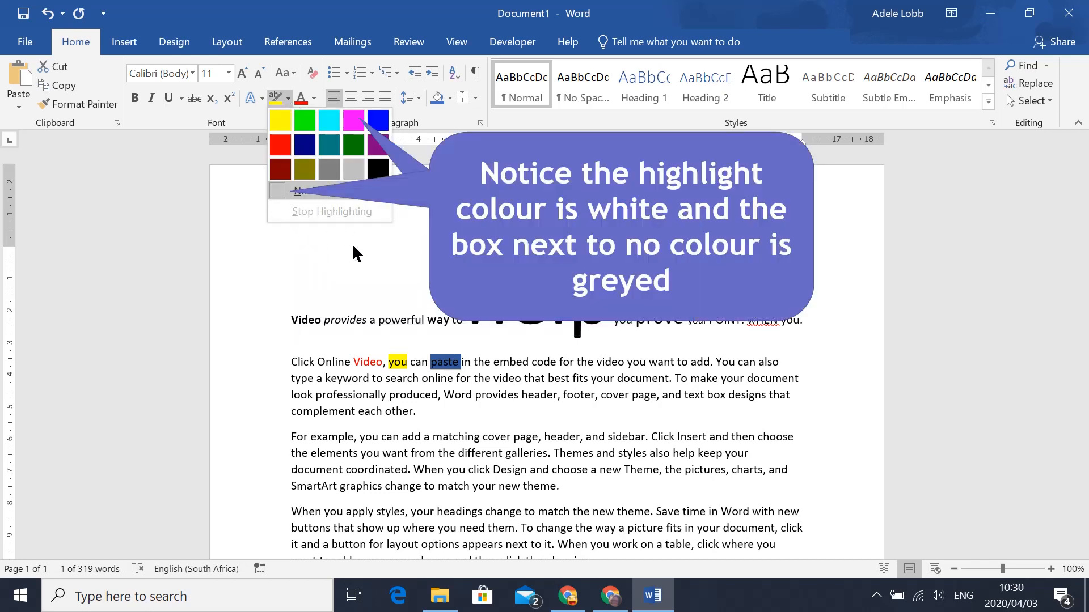
{"action": "left_click", "coordinate": [404, 370]}
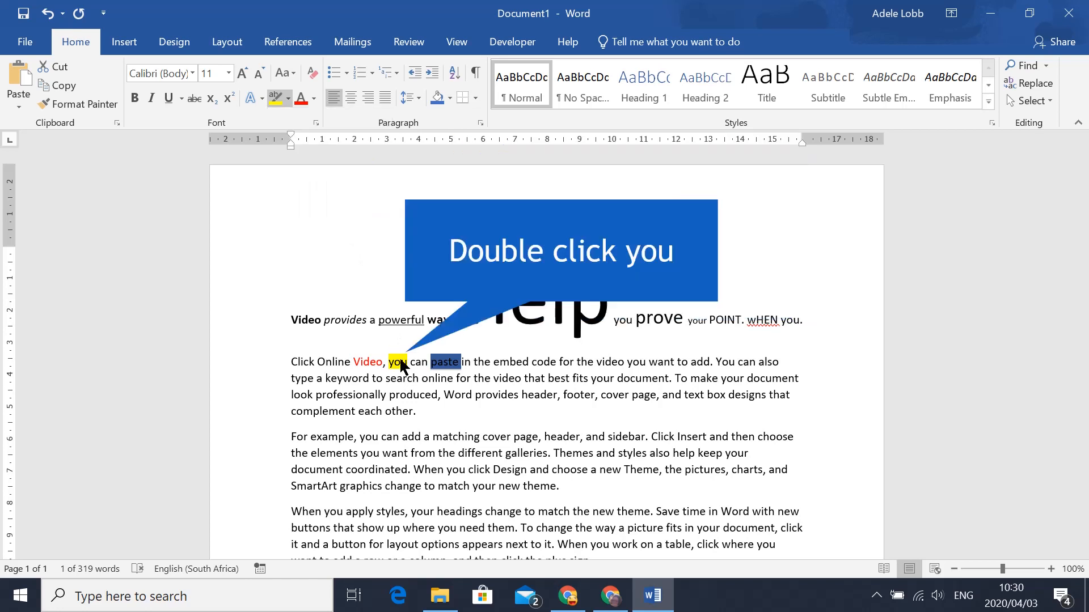
{"action": "double_click", "coordinate": [399, 363]}
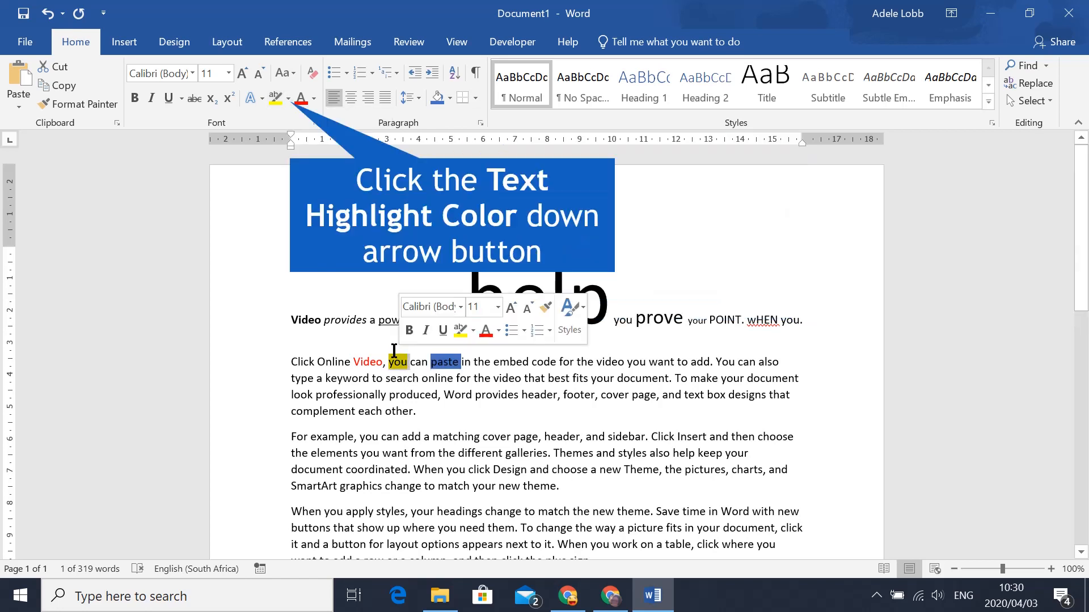
{"action": "left_click", "coordinate": [288, 100]}
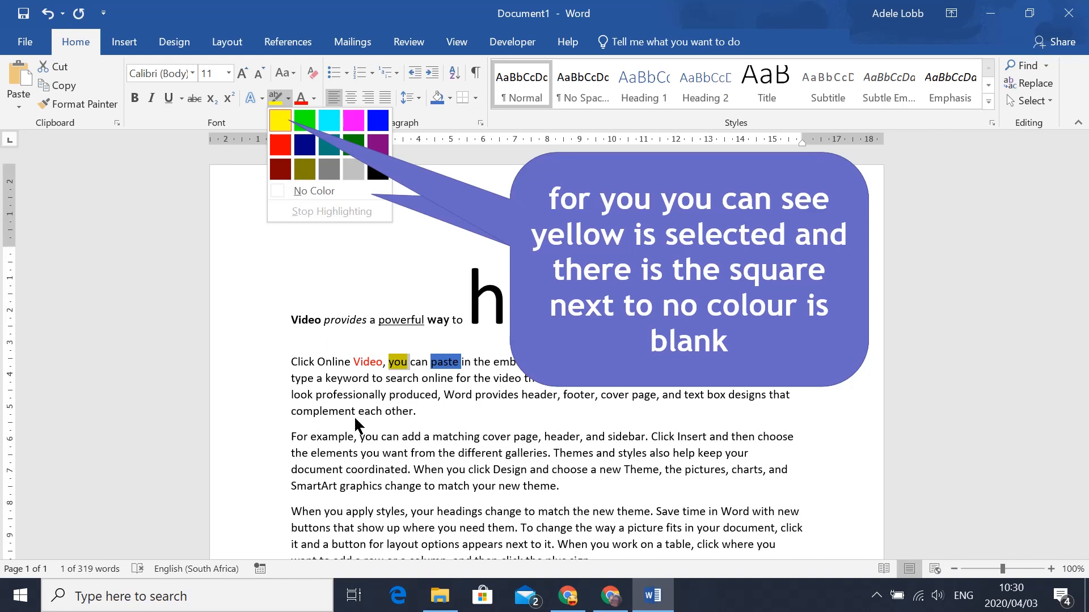
{"action": "left_click", "coordinate": [509, 360]}
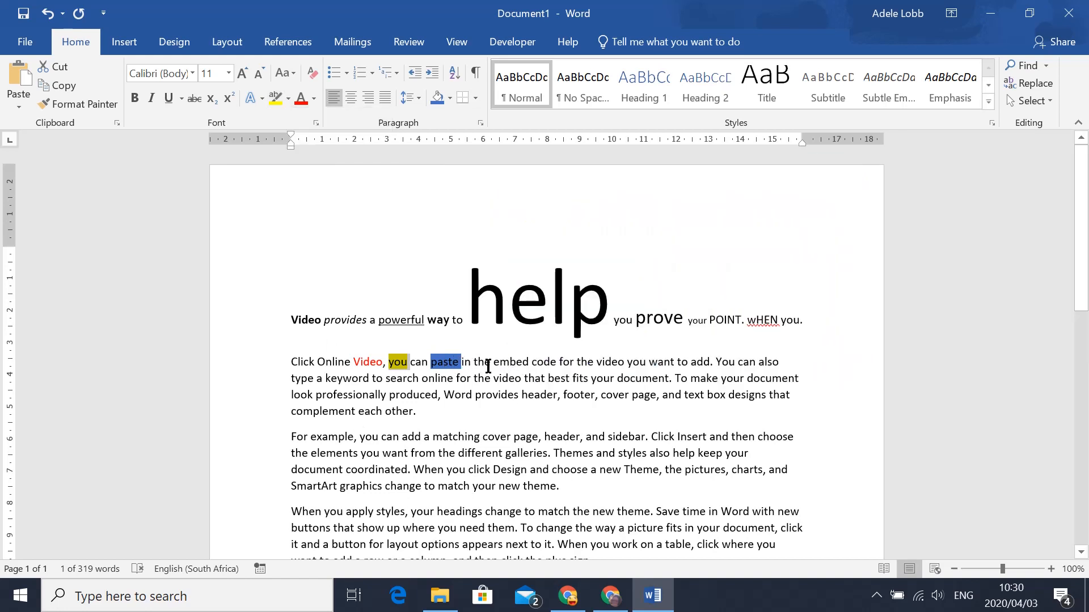
{"action": "left_click", "coordinate": [493, 363]}
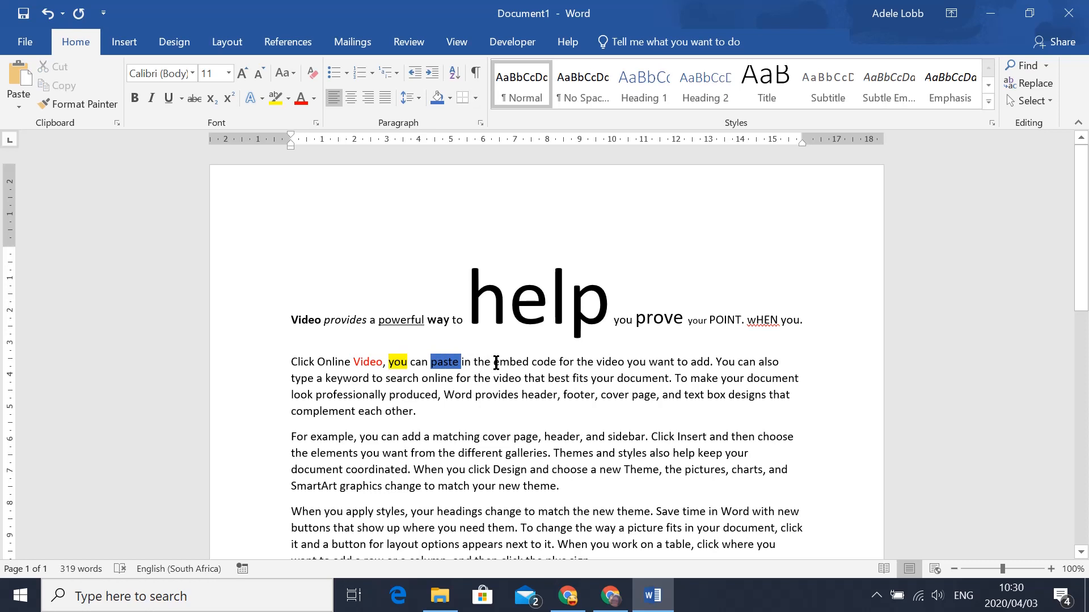
{"action": "double_click", "coordinate": [502, 364]}
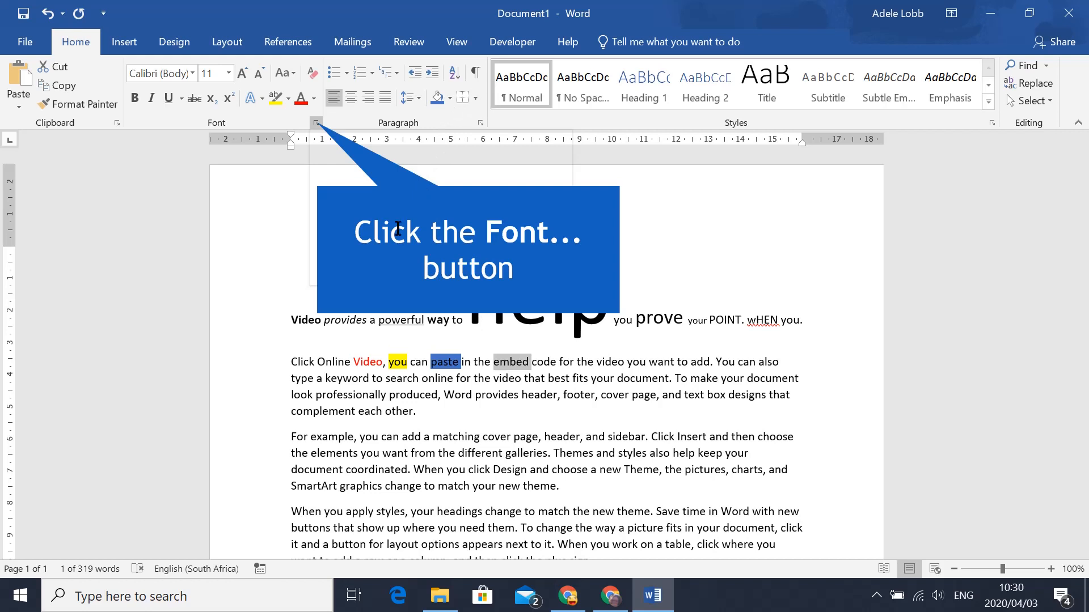
{"action": "left_click", "coordinate": [316, 122]}
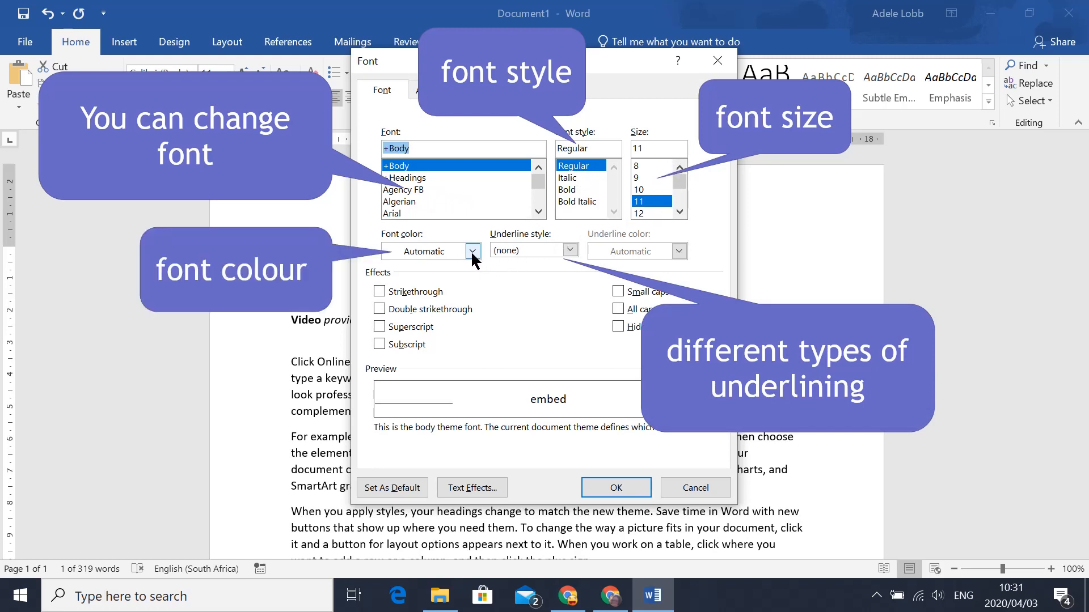
{"action": "left_click", "coordinate": [571, 251]}
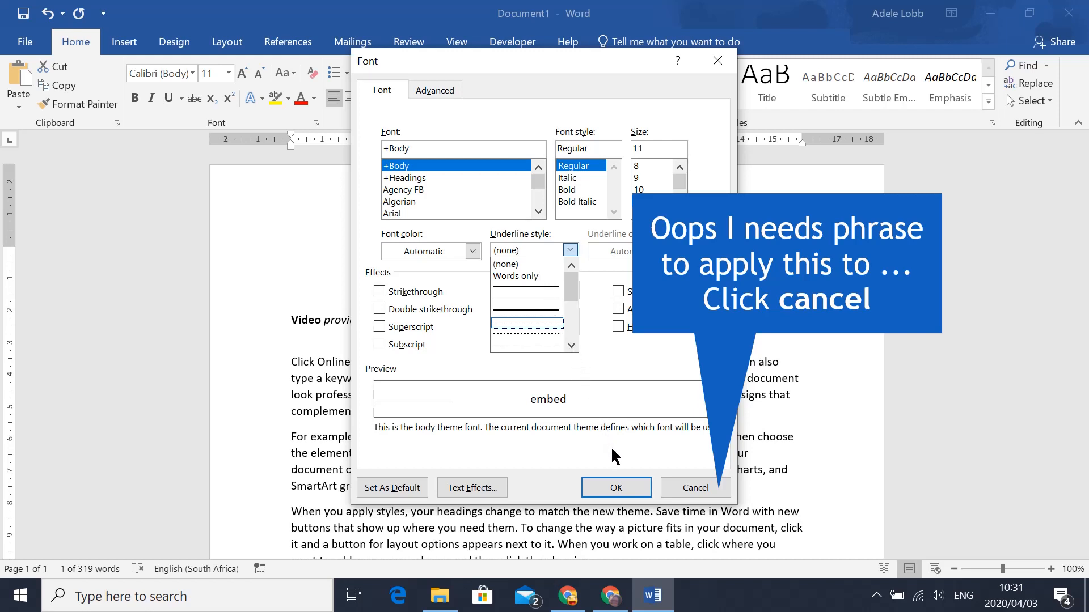
{"action": "left_click", "coordinate": [680, 484]}
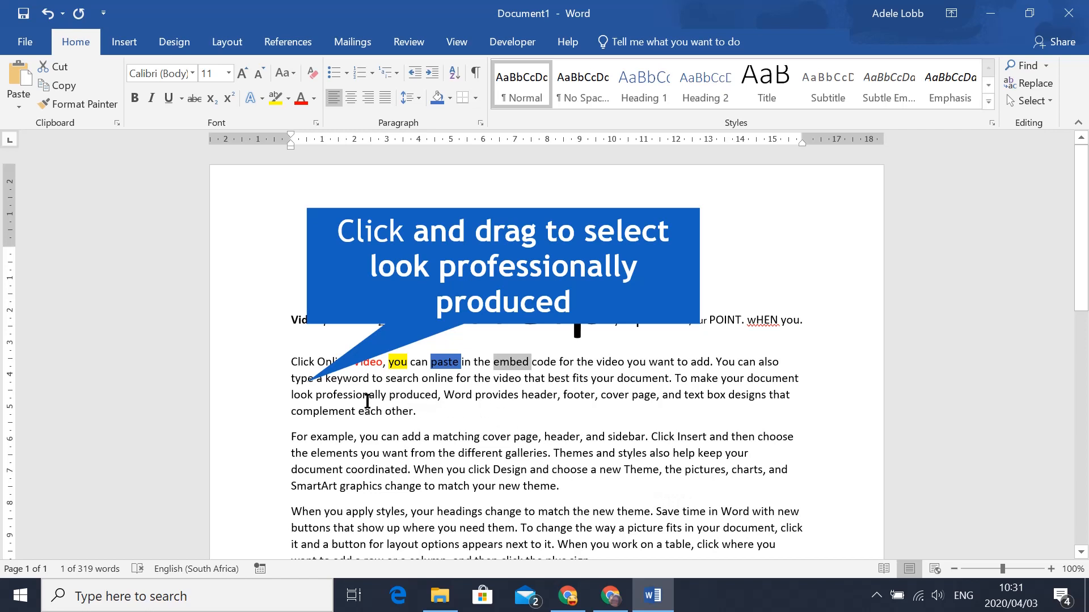
Step: Underline the phrase "look professionally produced" with the Words only underline style
{"action": "left_click_drag", "start_coordinate": [291, 395], "coordinate": [433, 396]}
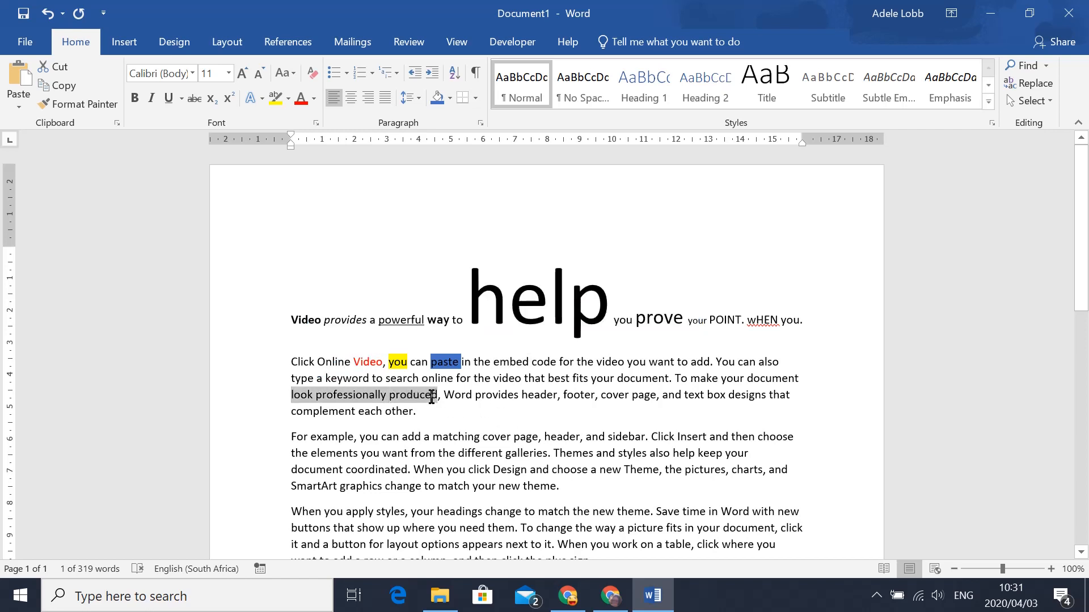
{"action": "left_click", "coordinate": [315, 122]}
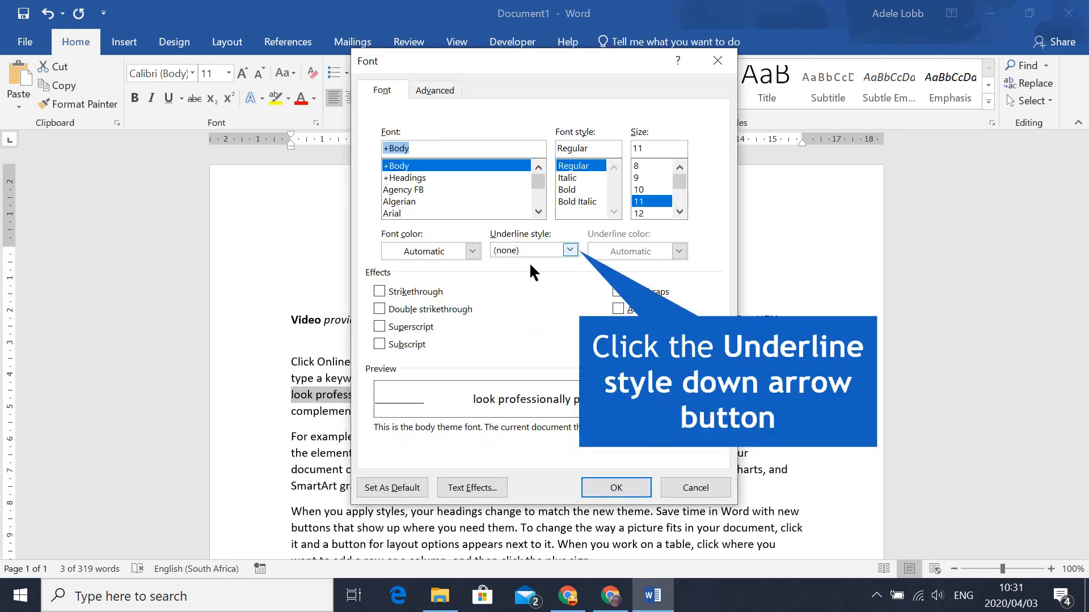
{"action": "left_click", "coordinate": [539, 250]}
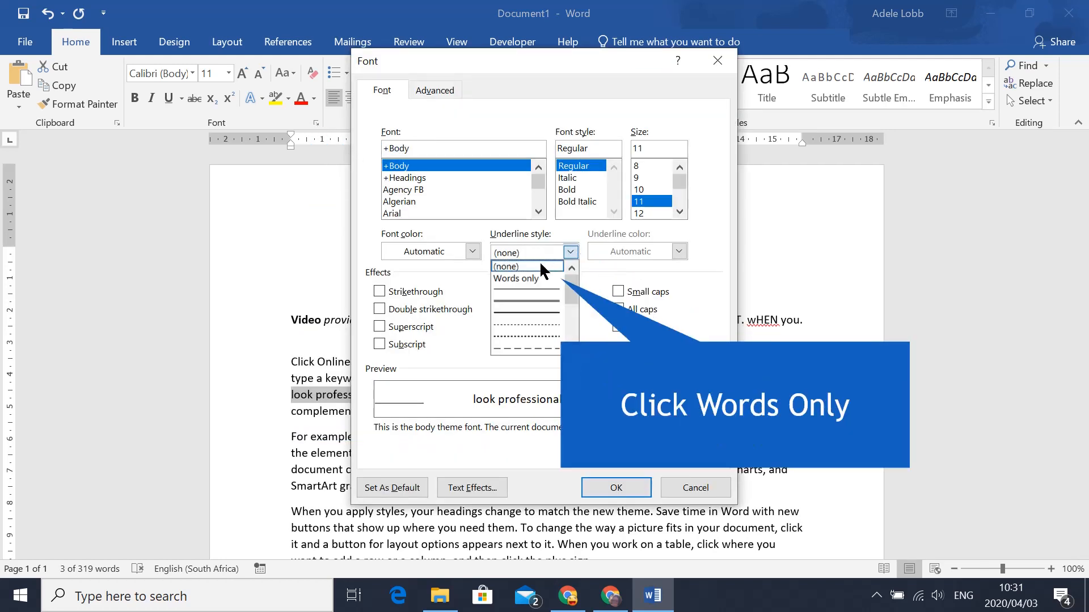
{"action": "left_click", "coordinate": [540, 278]}
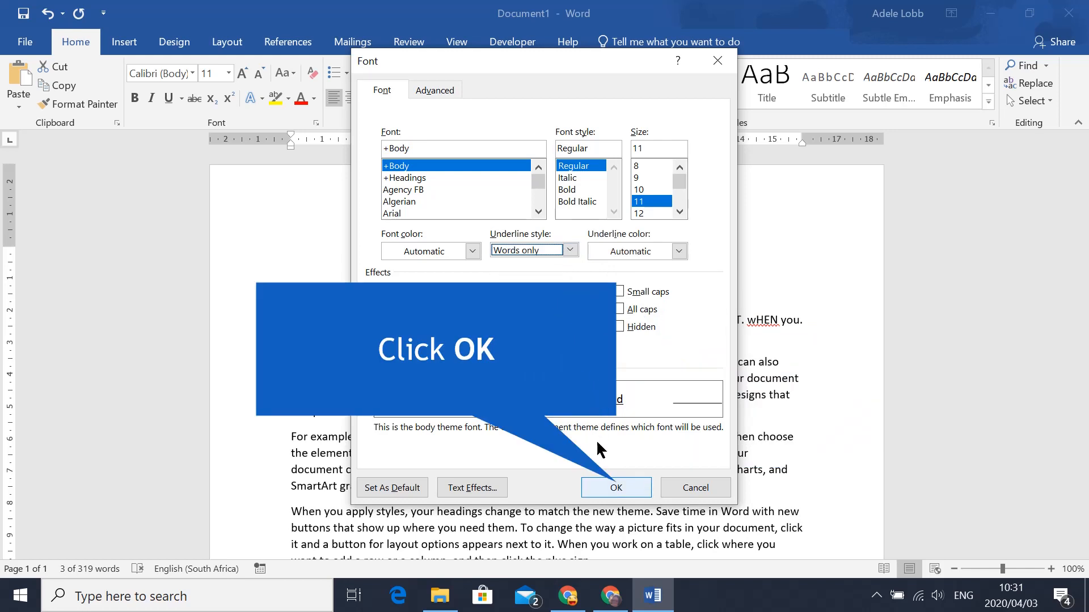
{"action": "left_click", "coordinate": [604, 490]}
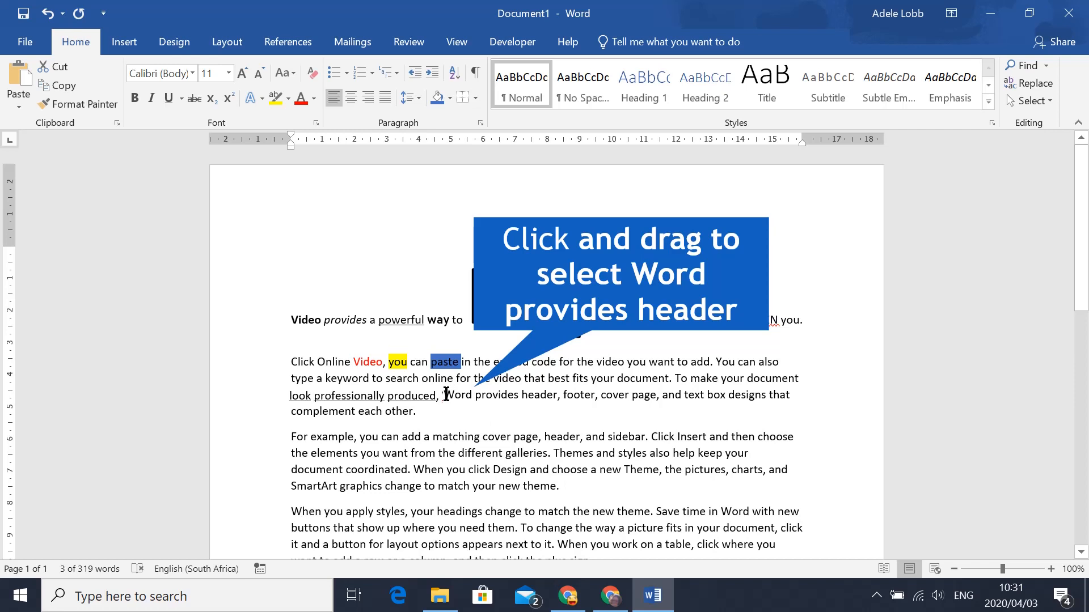
Step: Give the phrase "Word provides header" a double underline in standard red
{"action": "left_click_drag", "start_coordinate": [445, 396], "coordinate": [557, 395]}
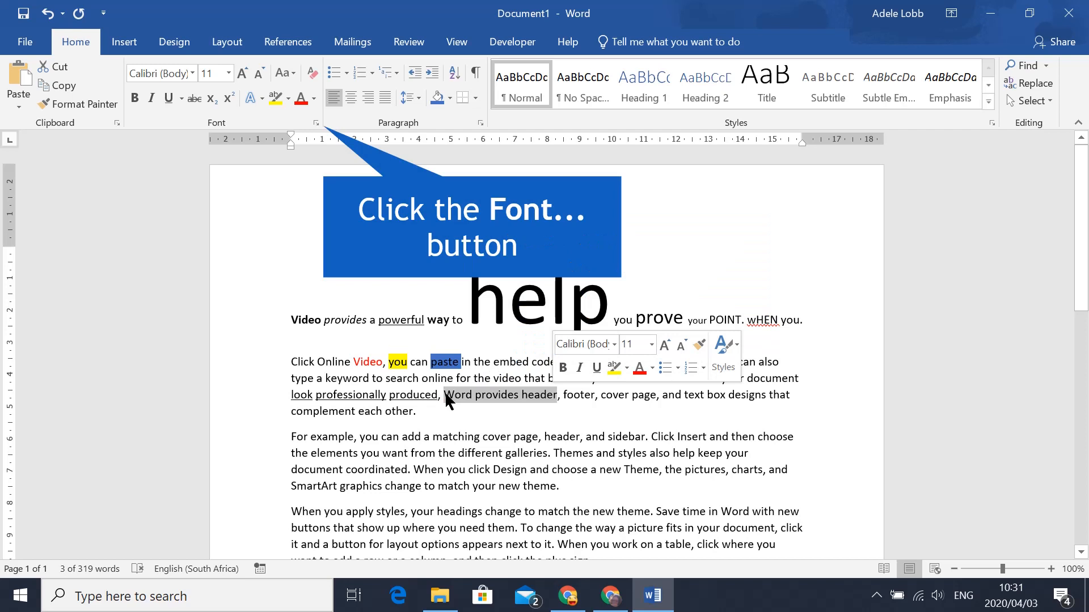
{"action": "left_click", "coordinate": [316, 124]}
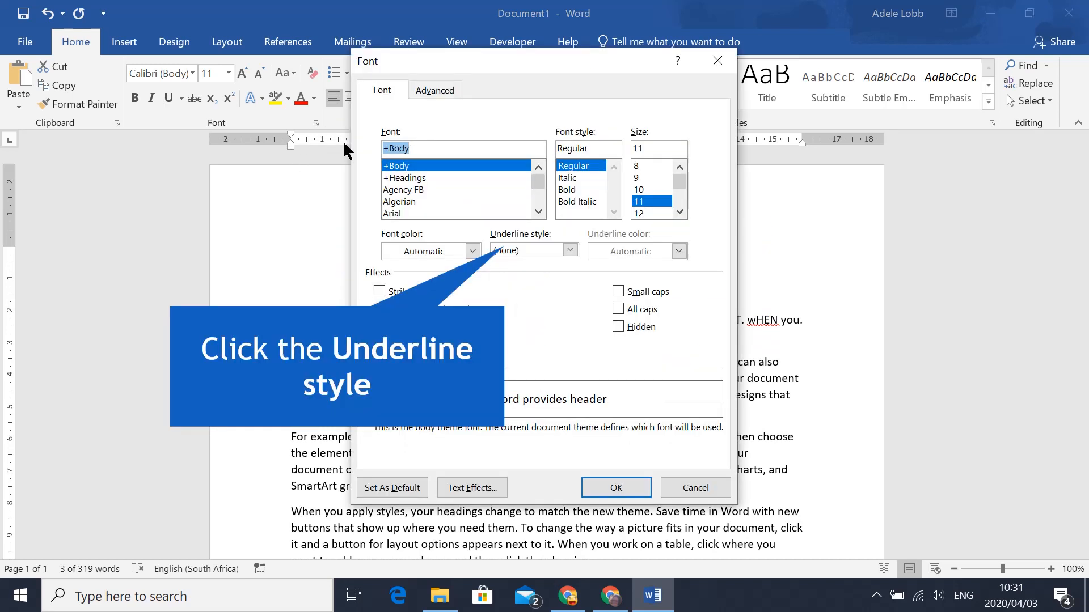
{"action": "left_click", "coordinate": [570, 250]}
{"action": "left_click", "coordinate": [538, 297]}
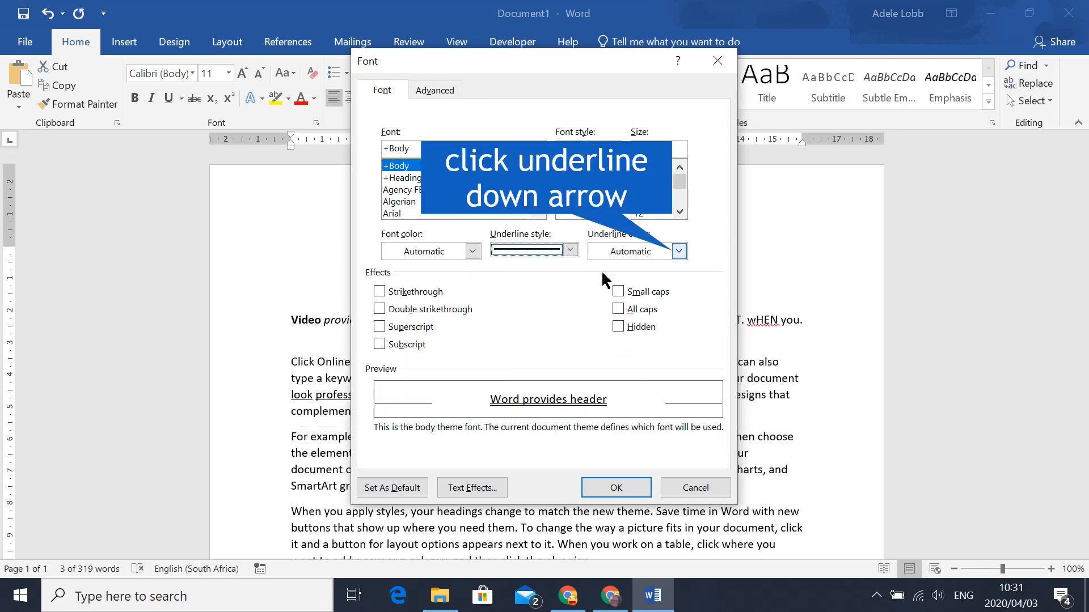
{"action": "left_click", "coordinate": [678, 251]}
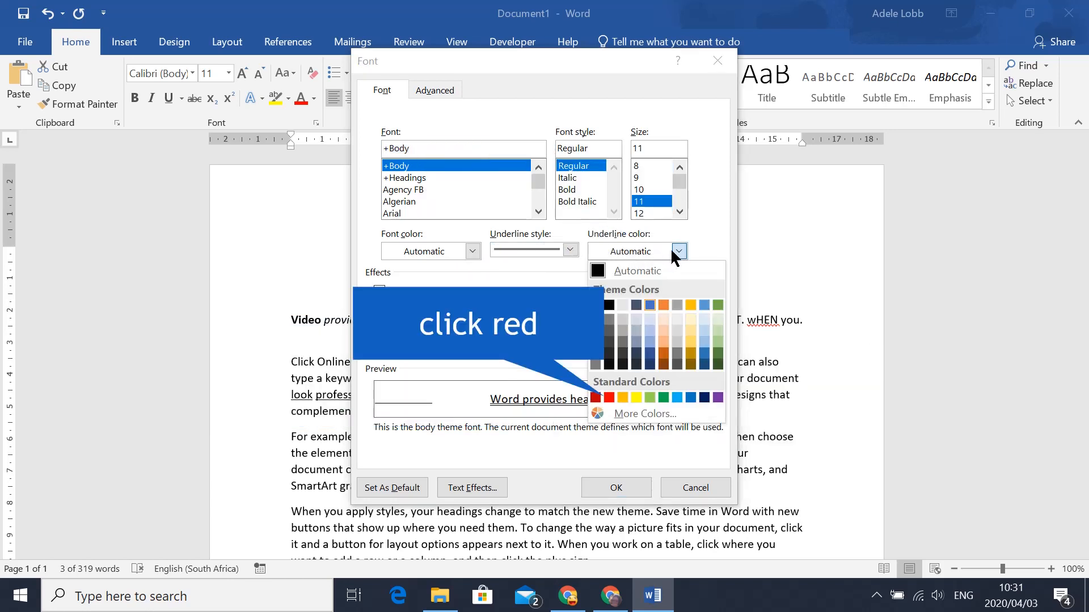
{"action": "left_click", "coordinate": [609, 398]}
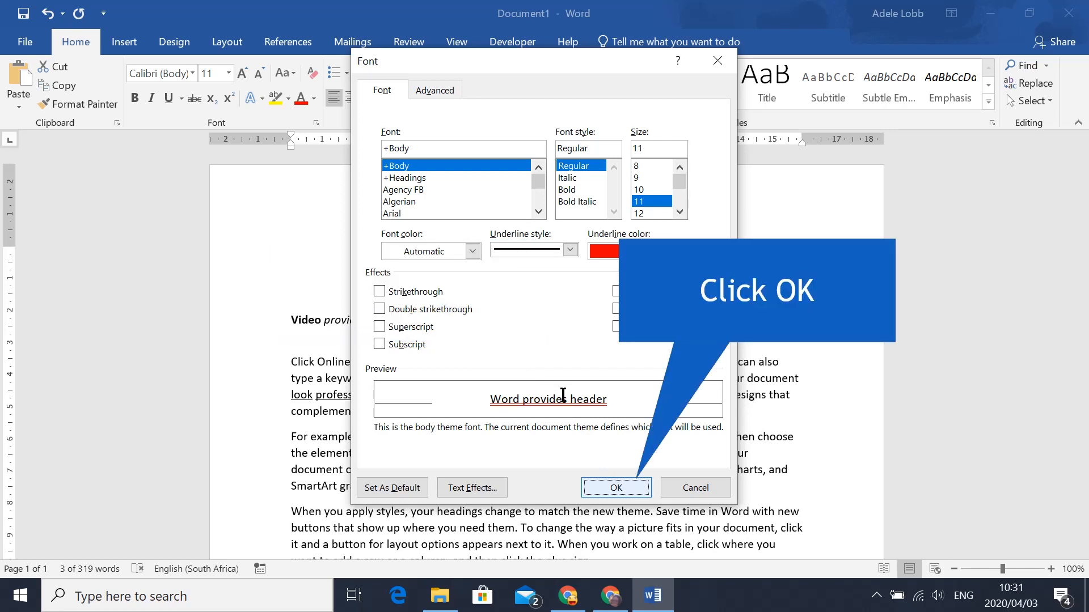
Step: Apply the Strikethrough effect to the word "footer," in the second paragraph
{"action": "double_click", "coordinate": [563, 395]}
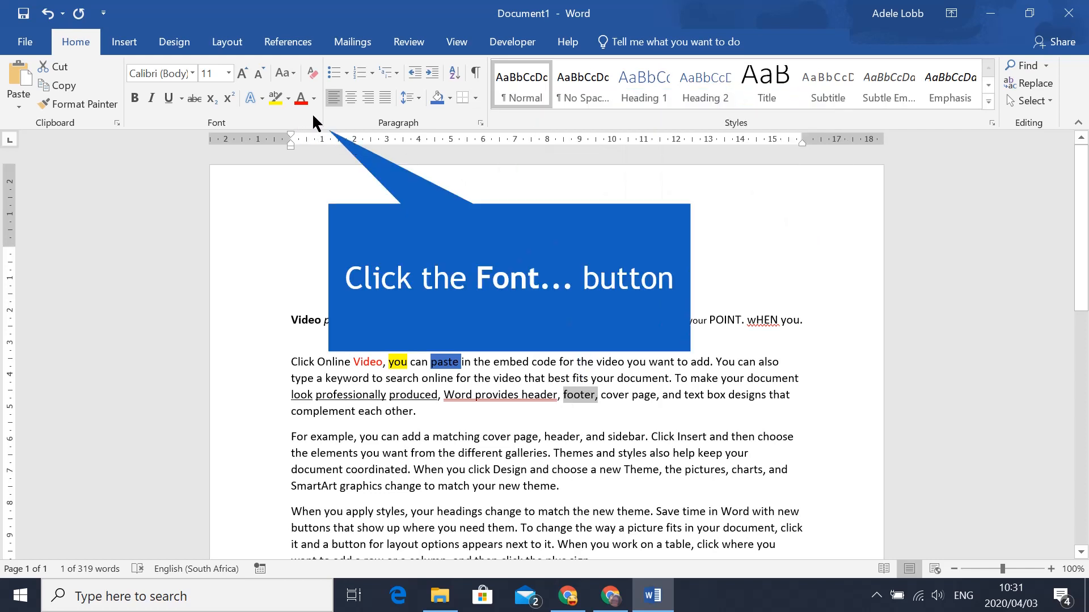
{"action": "left_click", "coordinate": [316, 123]}
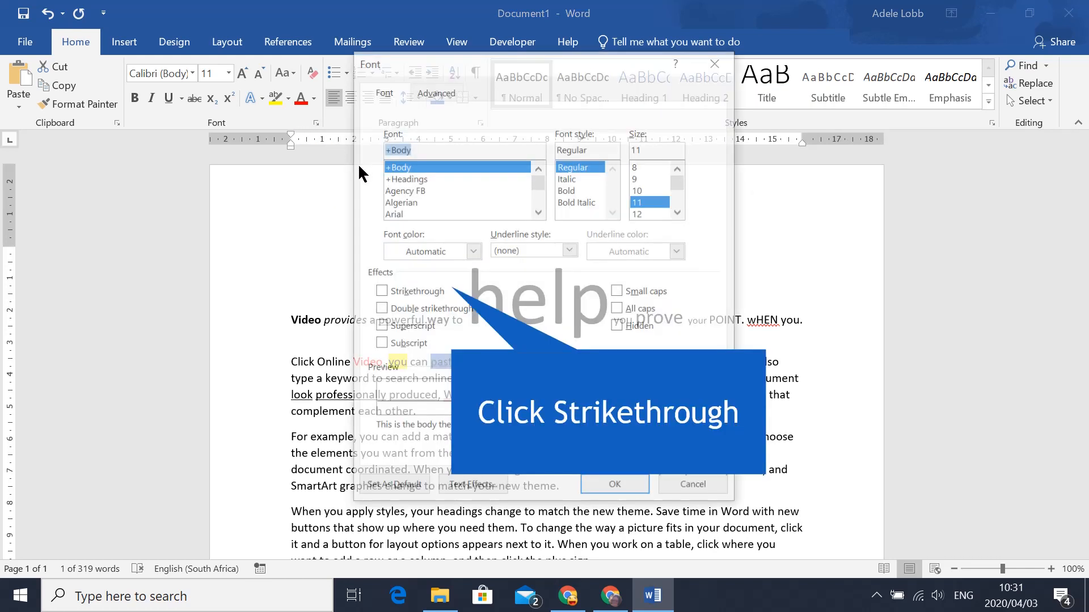
{"action": "left_click", "coordinate": [427, 289]}
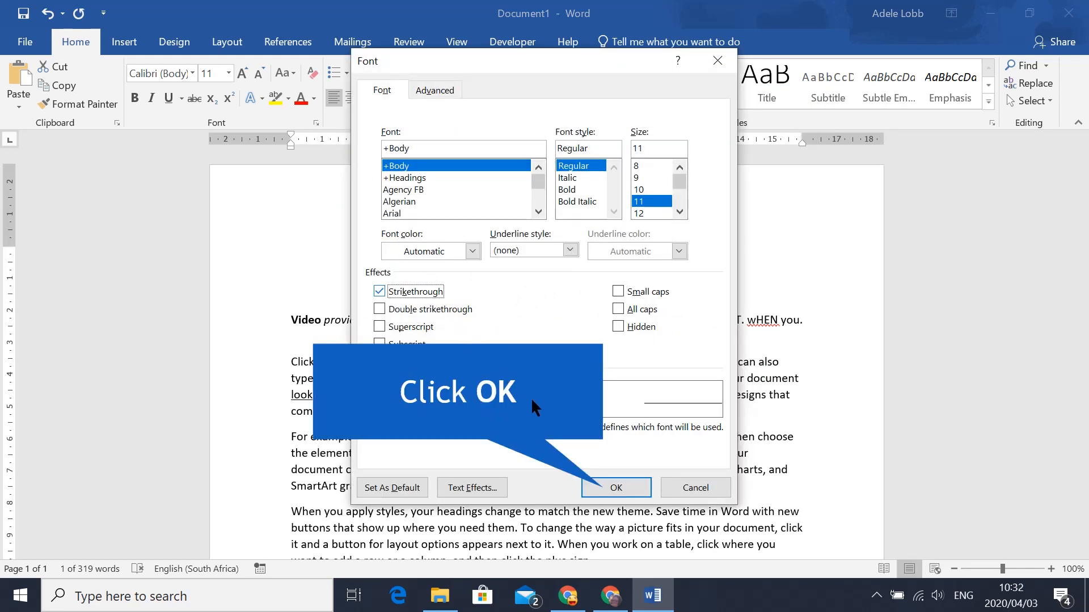
{"action": "left_click", "coordinate": [605, 488]}
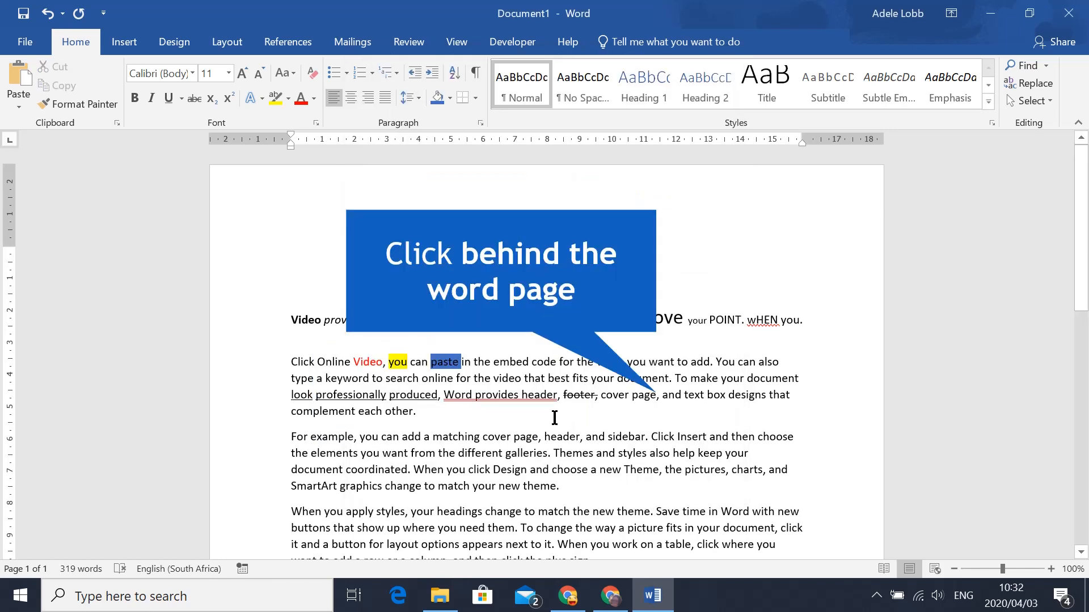
Step: Insert a 2 directly after the word "page" in the second paragraph and format that character as superscript
{"action": "left_click", "coordinate": [658, 396]}
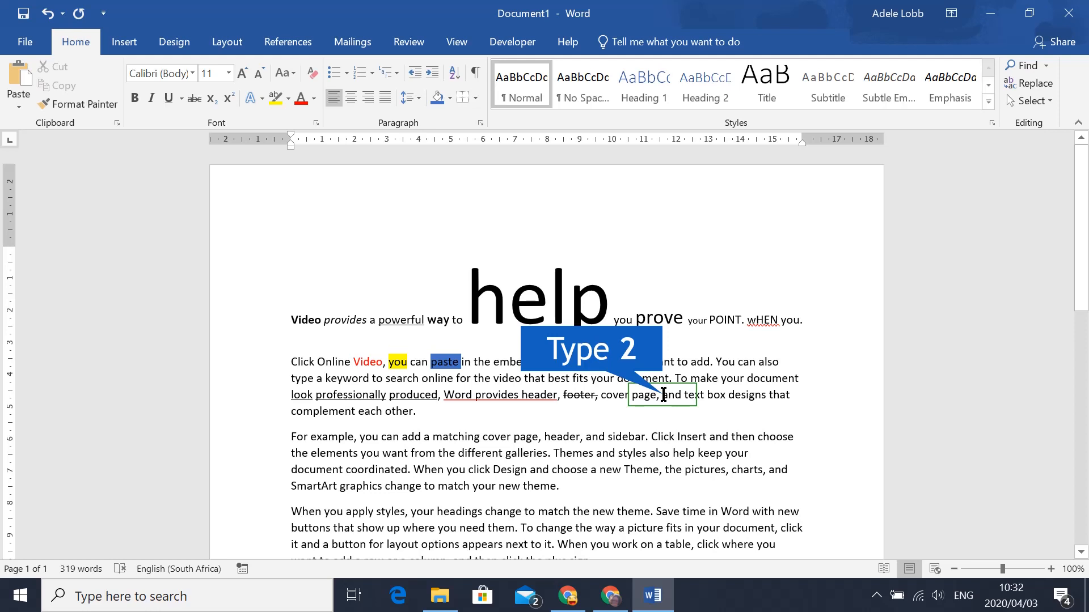
{"action": "type", "text": "2"}
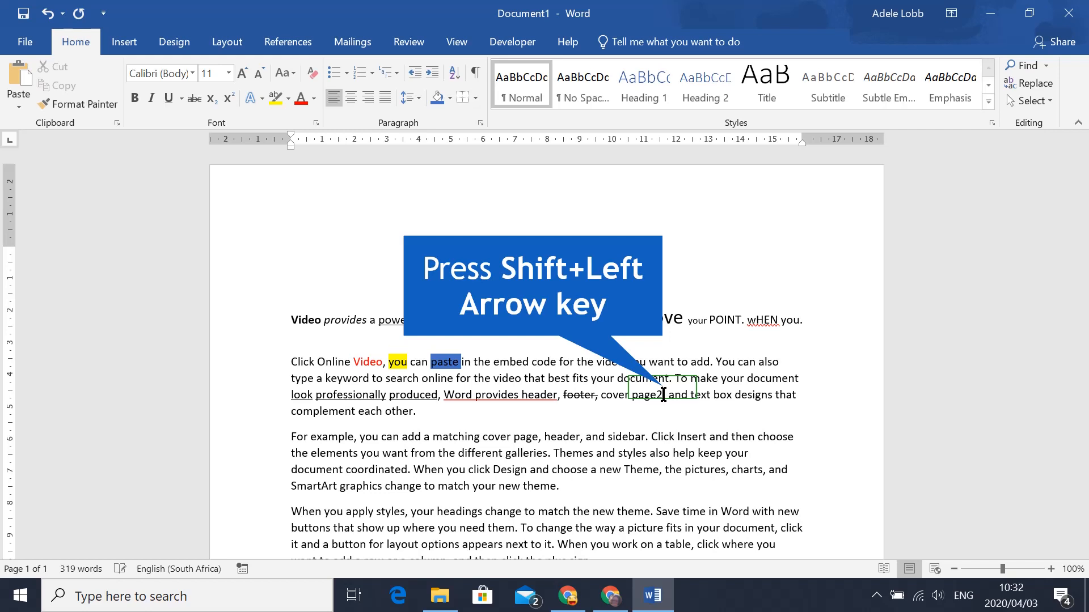
{"action": "key", "text": "shift+Left"}
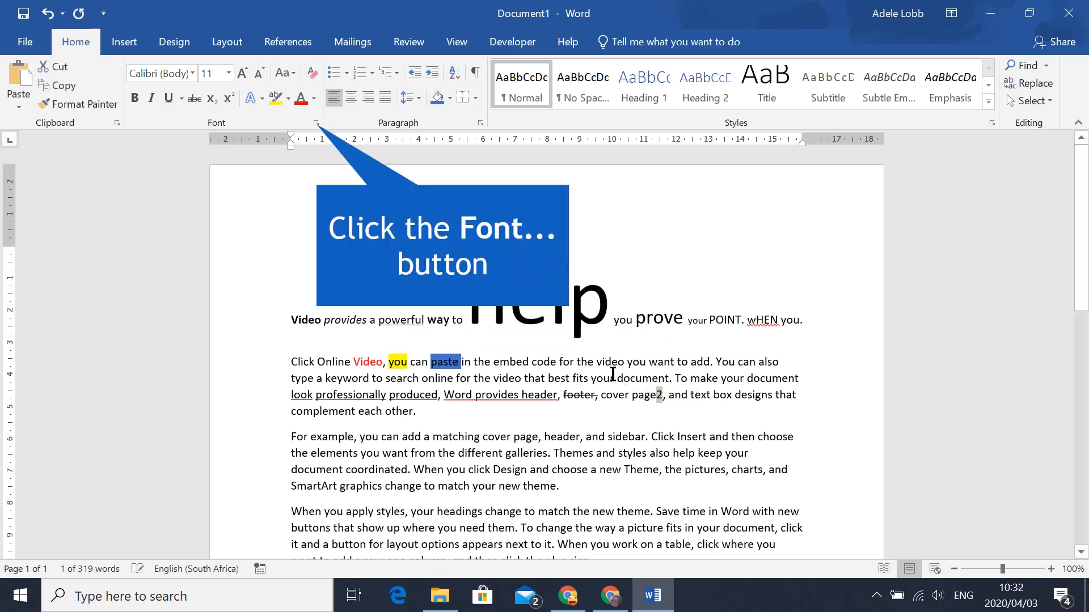
{"action": "left_click", "coordinate": [315, 123]}
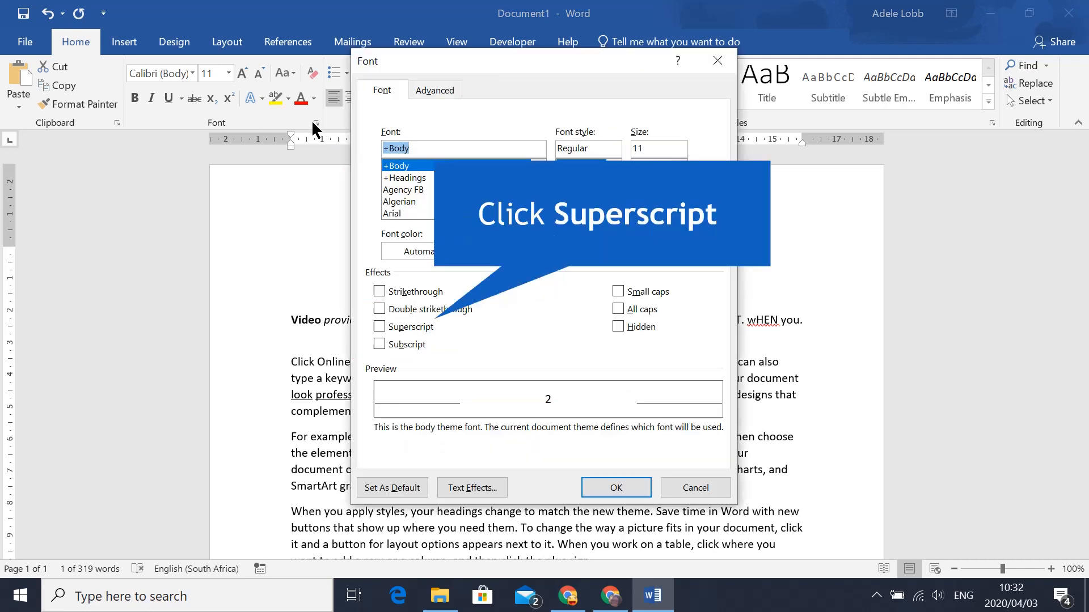
{"action": "left_click", "coordinate": [411, 325]}
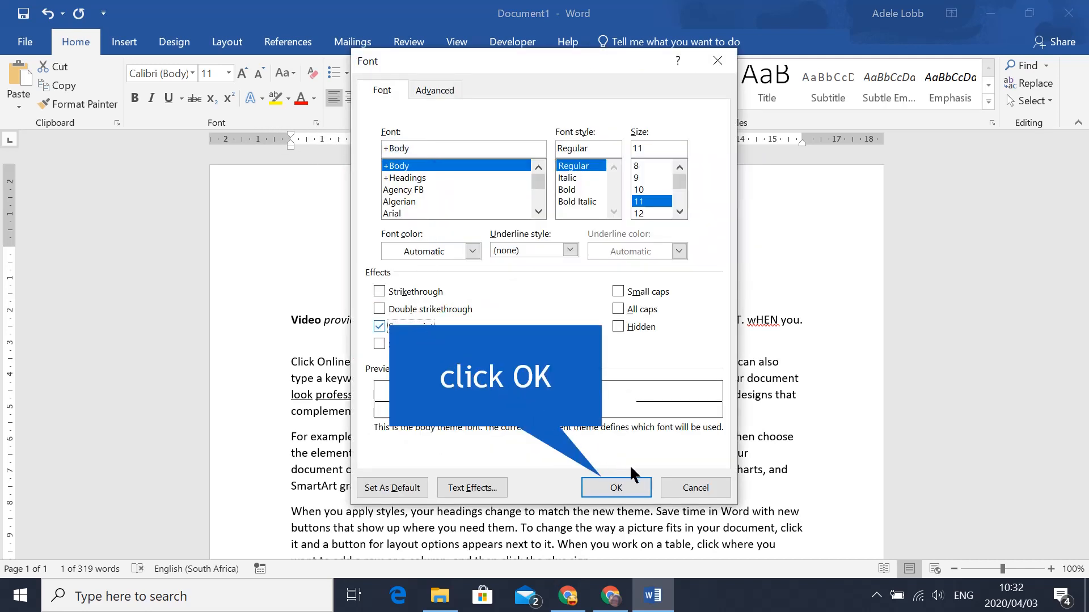
{"action": "left_click", "coordinate": [631, 483]}
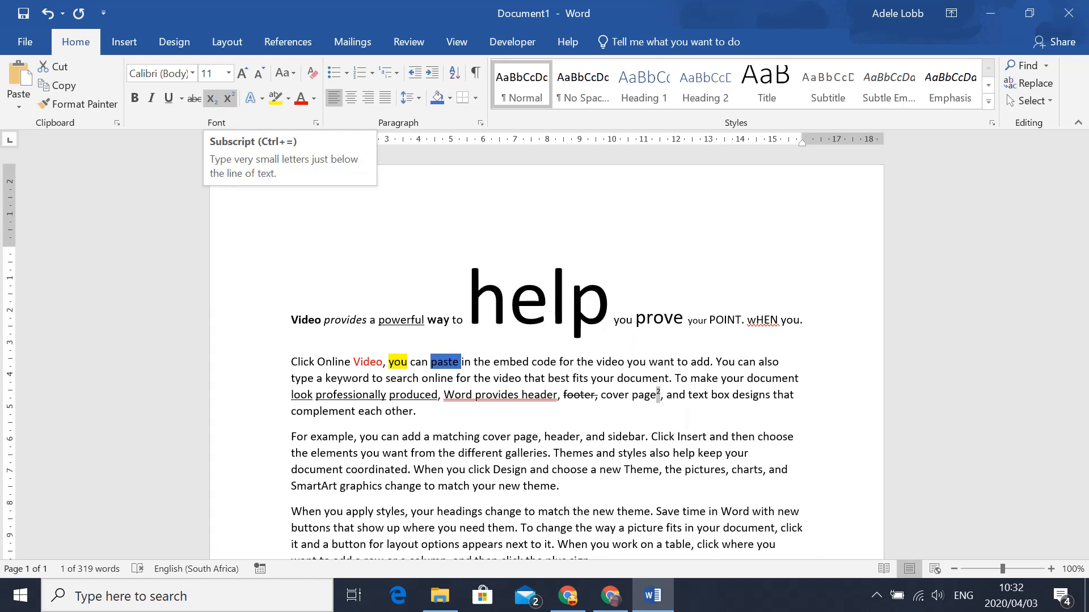
Step: Format the word "text" in the second paragraph as subscript and strike through the word "box" beside it
{"action": "double_click", "coordinate": [709, 396]}
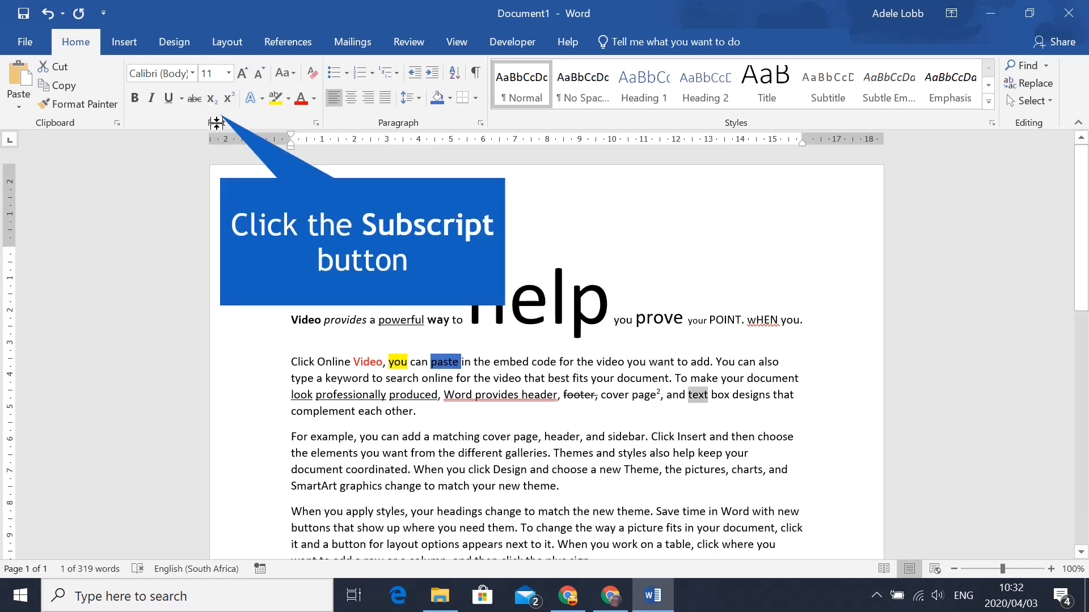
{"action": "left_click", "coordinate": [211, 100]}
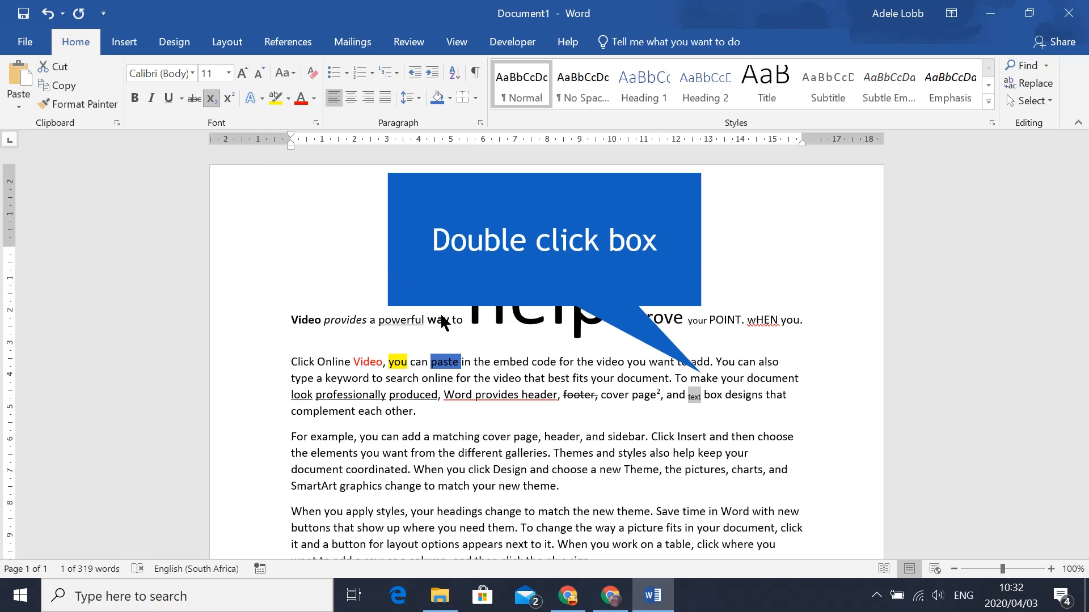
{"action": "double_click", "coordinate": [716, 397]}
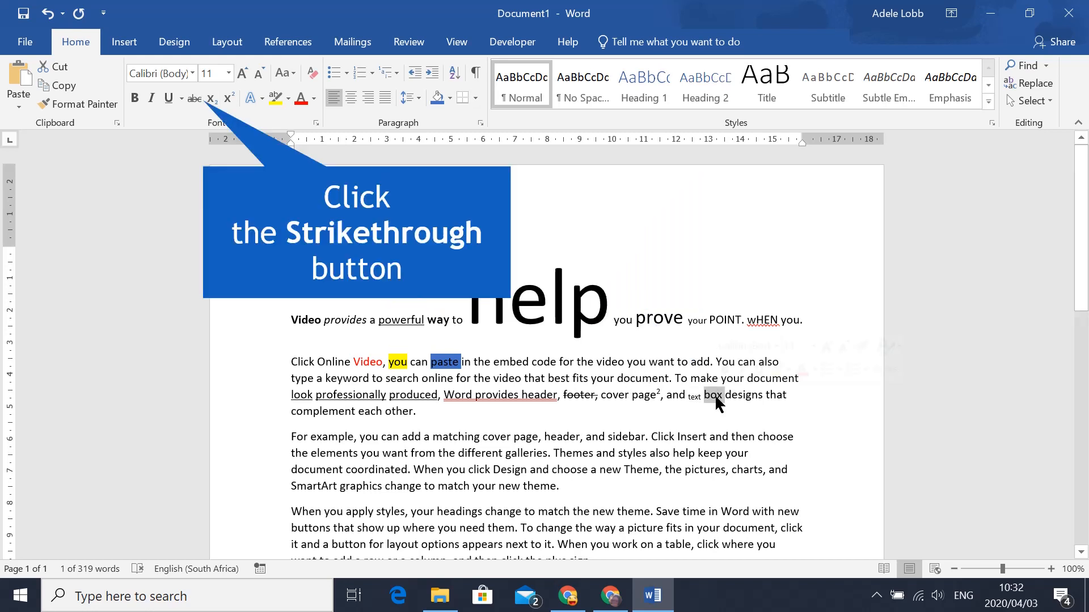
{"action": "left_click", "coordinate": [193, 98]}
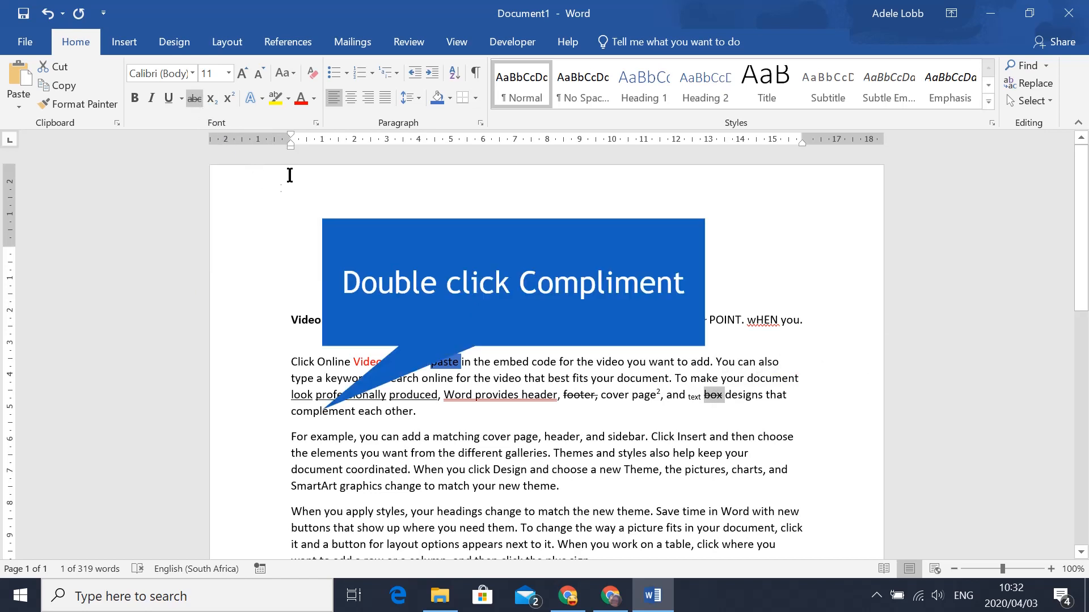
Step: Apply the Small caps effect to the word "complement" at the end of the second paragraph
{"action": "double_click", "coordinate": [323, 412]}
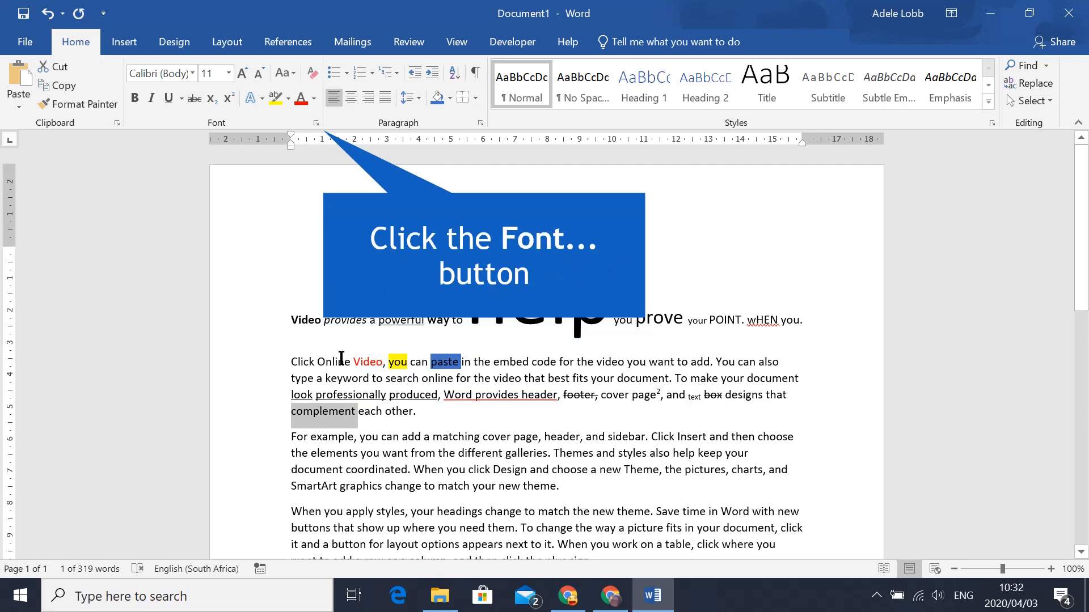
{"action": "left_click", "coordinate": [315, 123]}
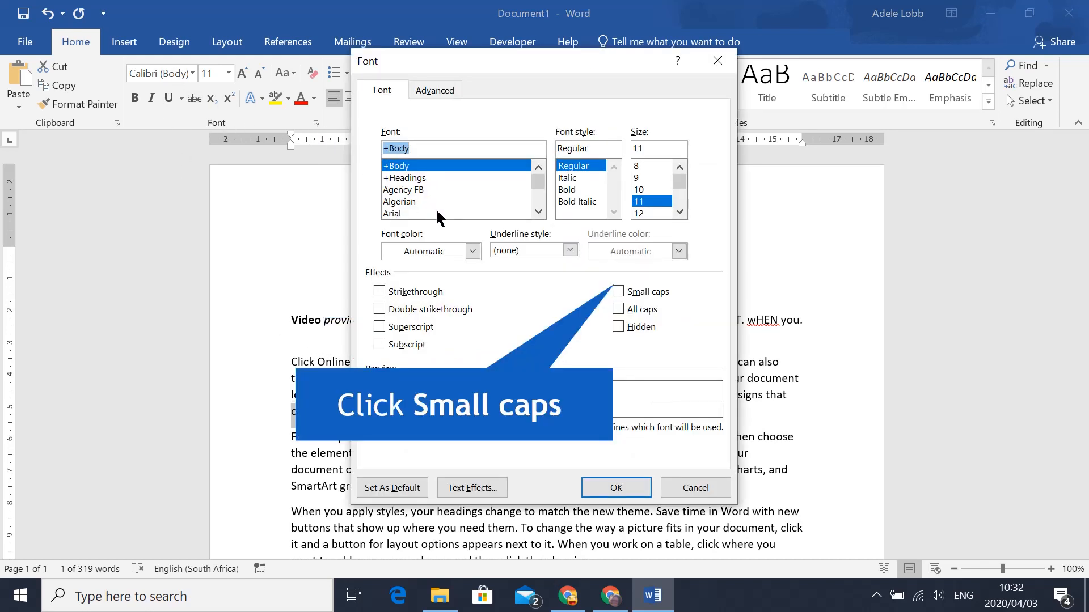
{"action": "left_click", "coordinate": [629, 294]}
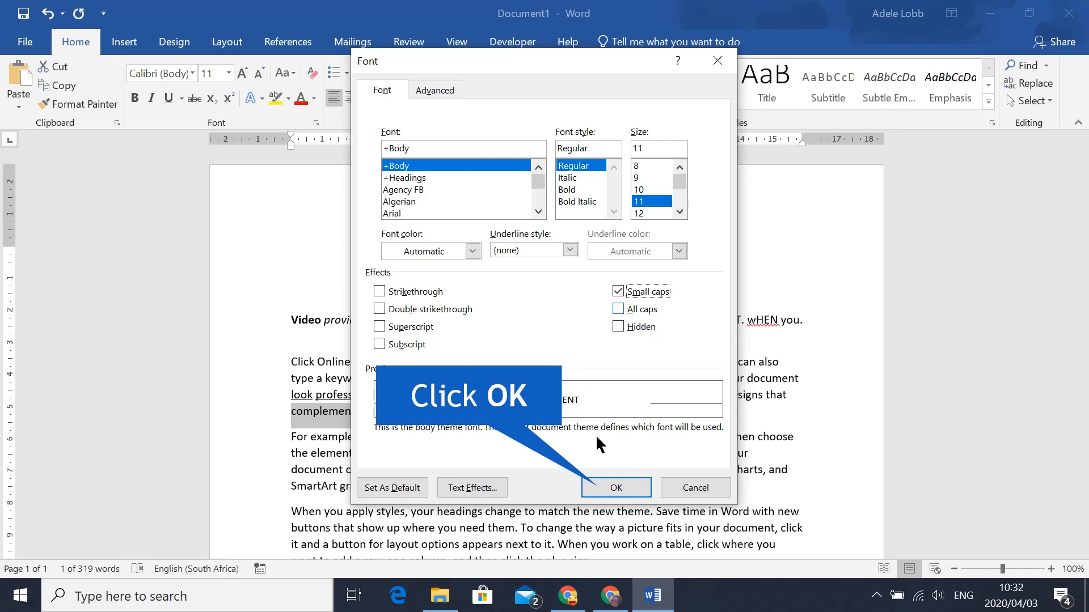
{"action": "left_click", "coordinate": [600, 487]}
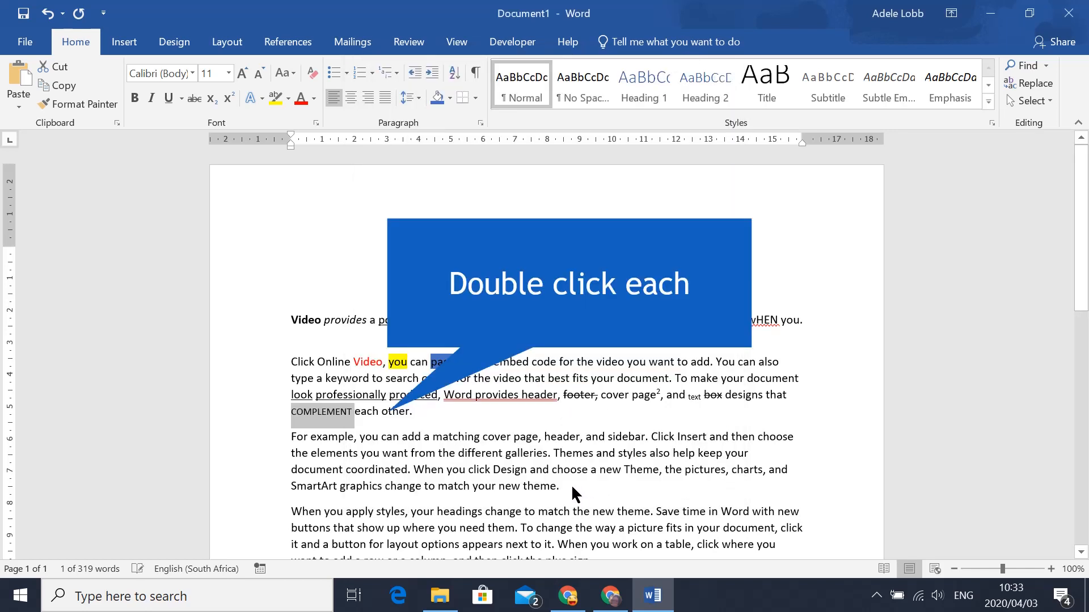
Step: Apply the All caps effect to the word "each" in the last line of the second paragraph
{"action": "double_click", "coordinate": [365, 411]}
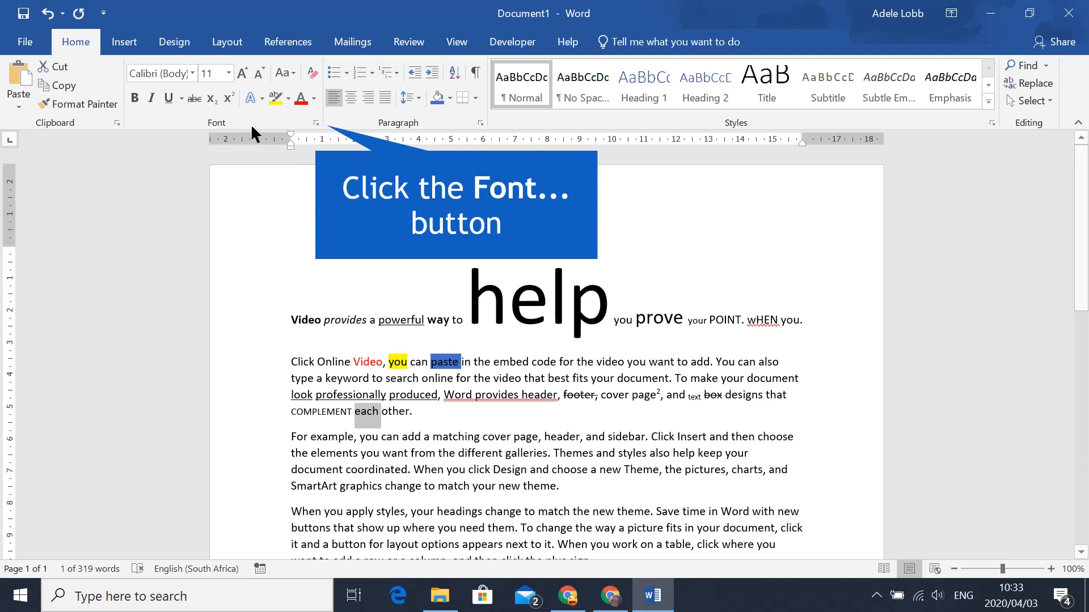
{"action": "left_click", "coordinate": [316, 124]}
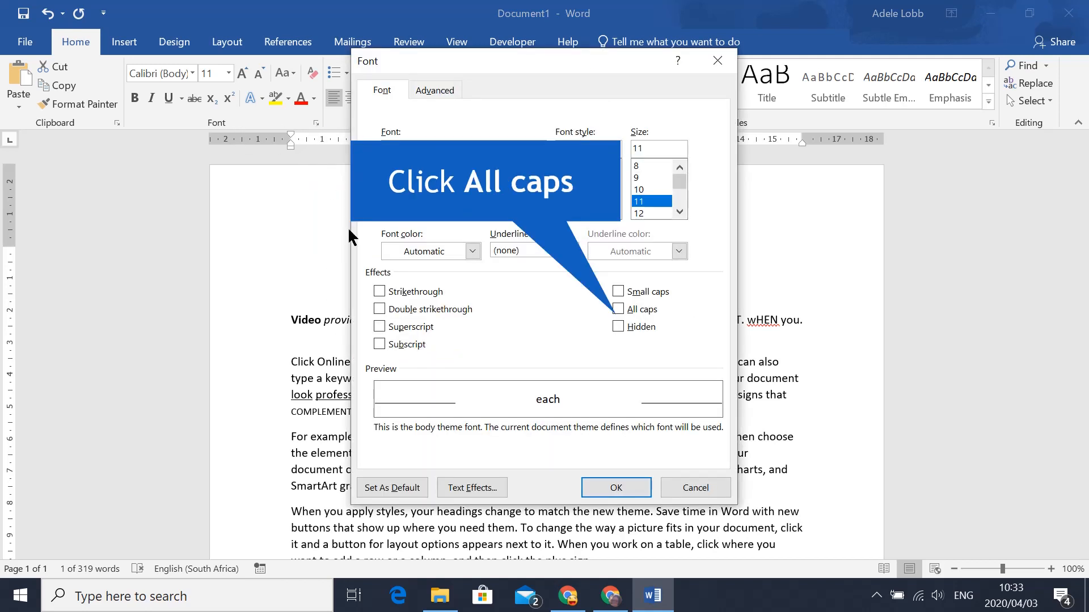
{"action": "left_click", "coordinate": [618, 309]}
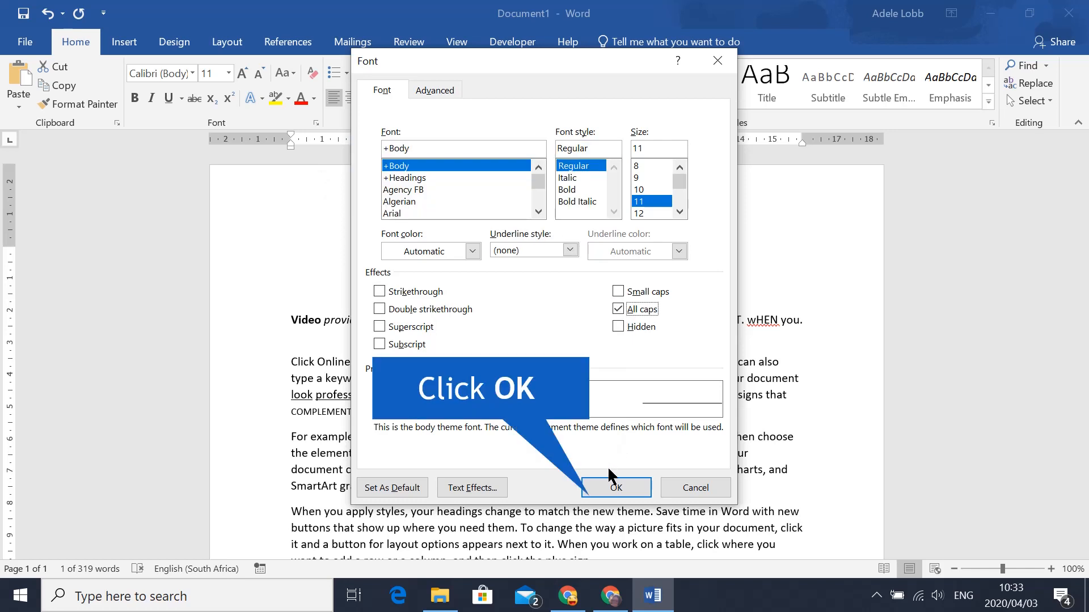
{"action": "left_click", "coordinate": [608, 481]}
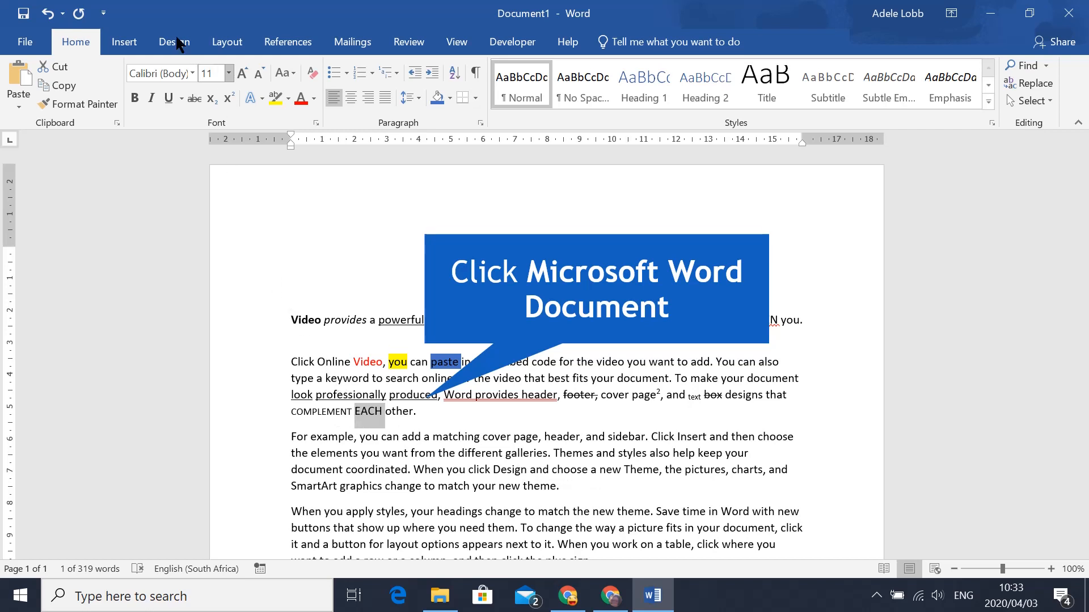
{"action": "left_click", "coordinate": [334, 410]}
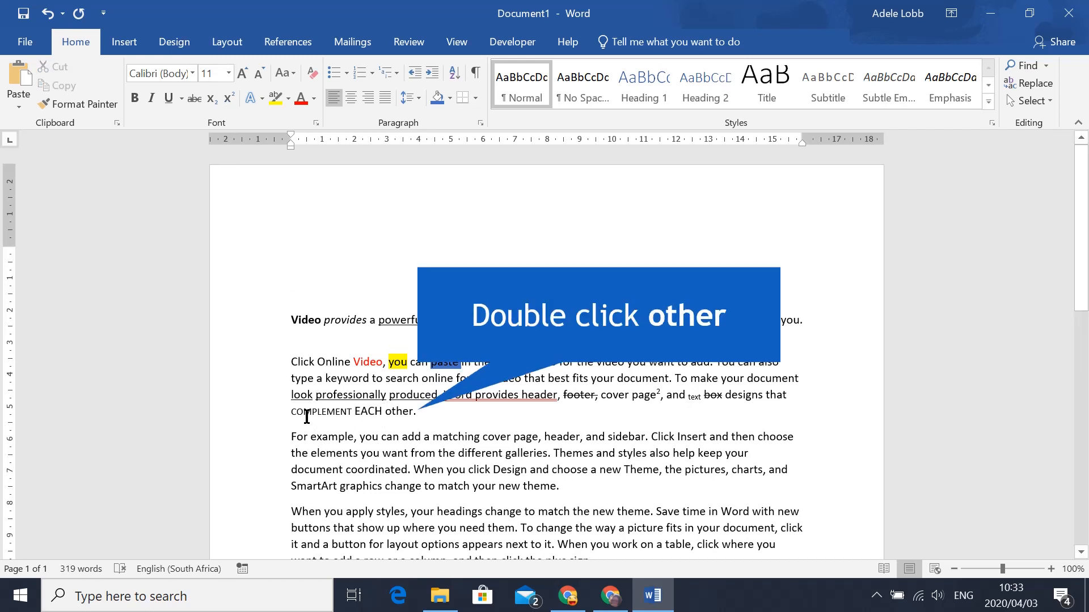
Step: Expand the character spacing of the word "other" at the end of the second paragraph by 1,5 pt
{"action": "double_click", "coordinate": [401, 410]}
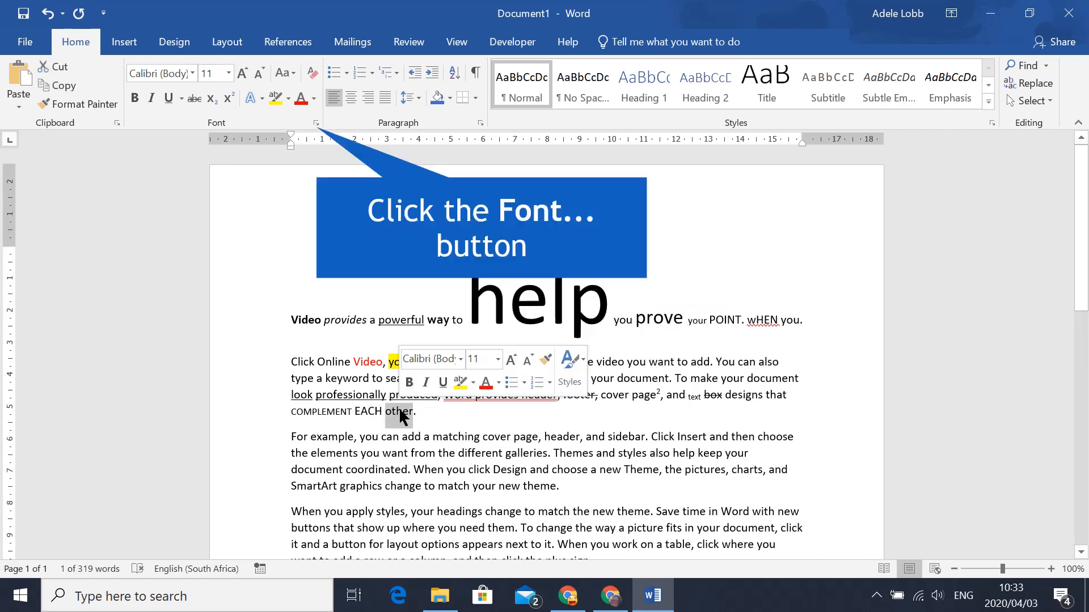
{"action": "left_click", "coordinate": [316, 123]}
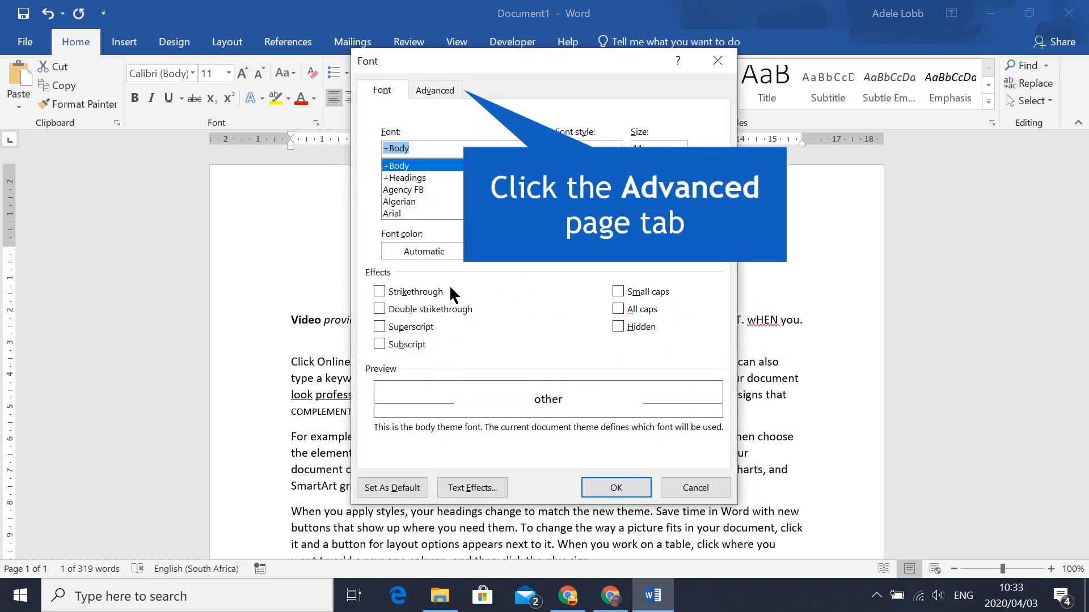
{"action": "left_click", "coordinate": [430, 89]}
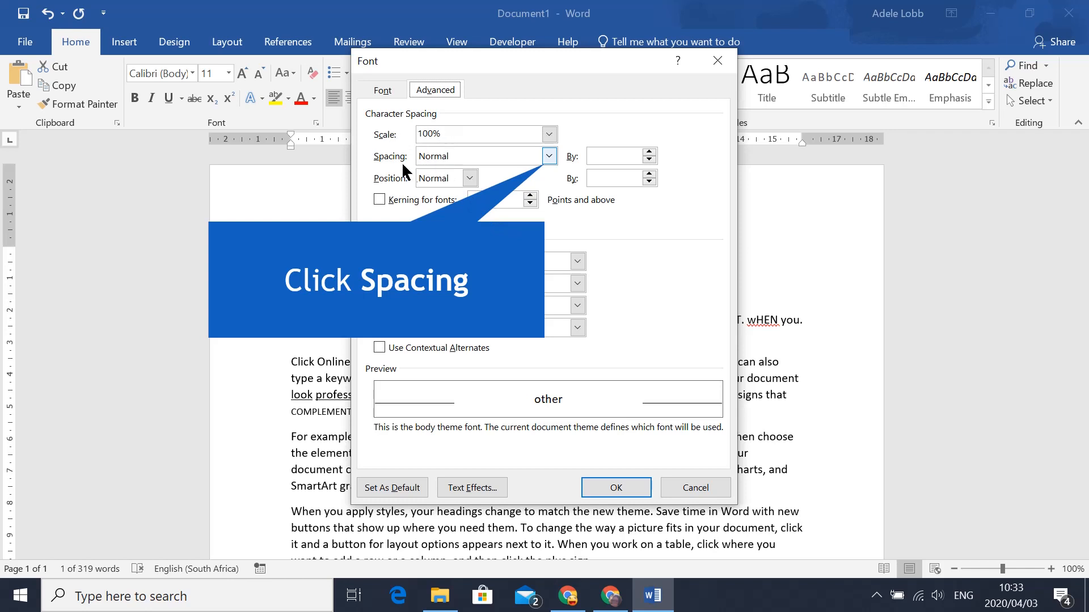
{"action": "left_click", "coordinate": [548, 158]}
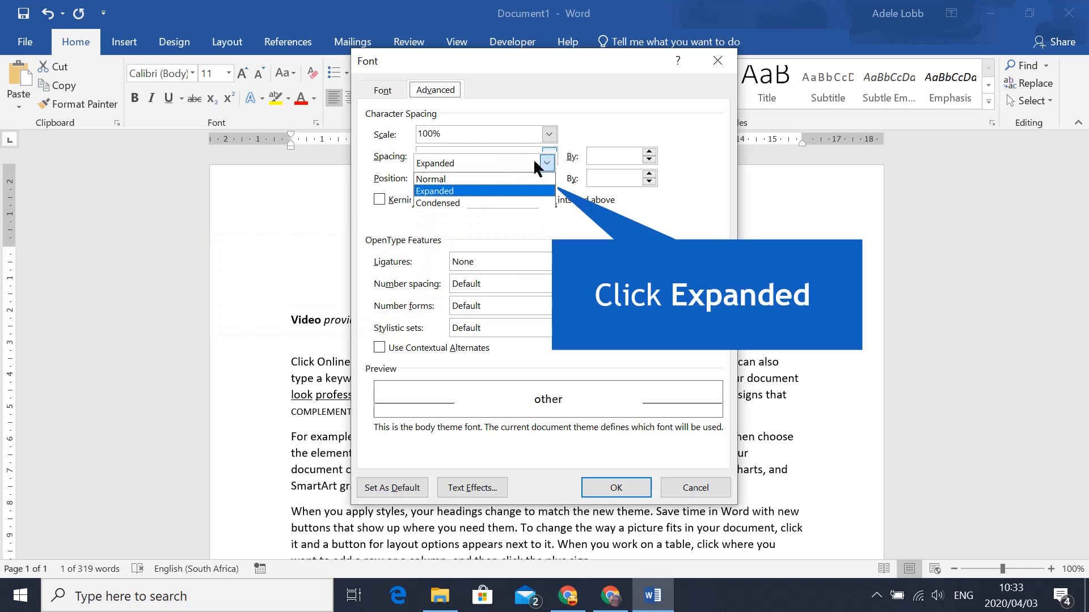
{"action": "left_click", "coordinate": [497, 191]}
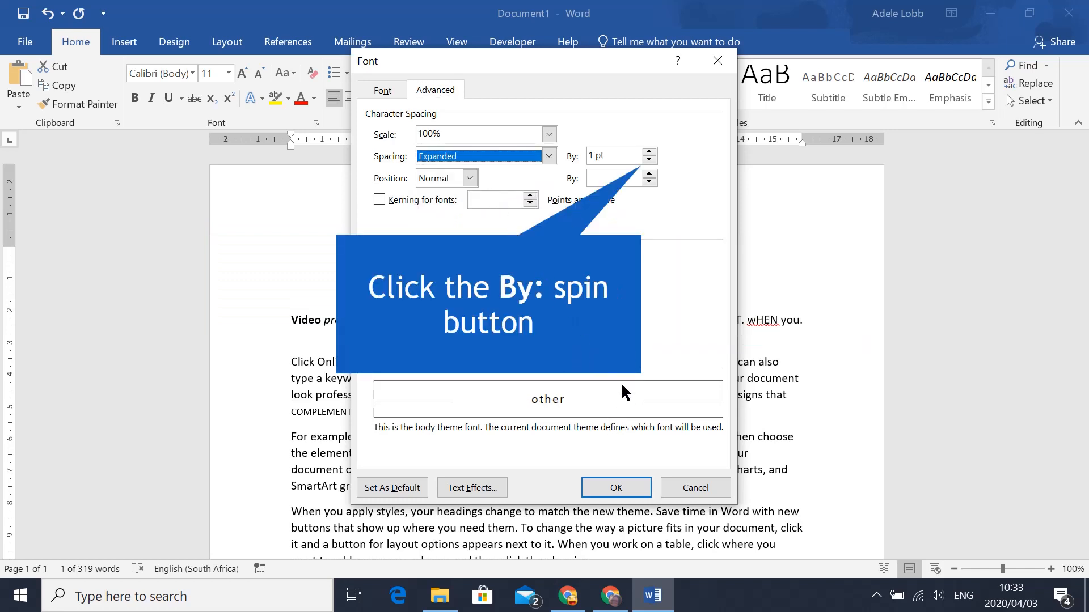
{"action": "left_click", "coordinate": [649, 152]}
{"action": "left_click", "coordinate": [650, 152]}
{"action": "left_click", "coordinate": [649, 152]}
{"action": "left_click", "coordinate": [649, 152]}
{"action": "left_click", "coordinate": [649, 152]}
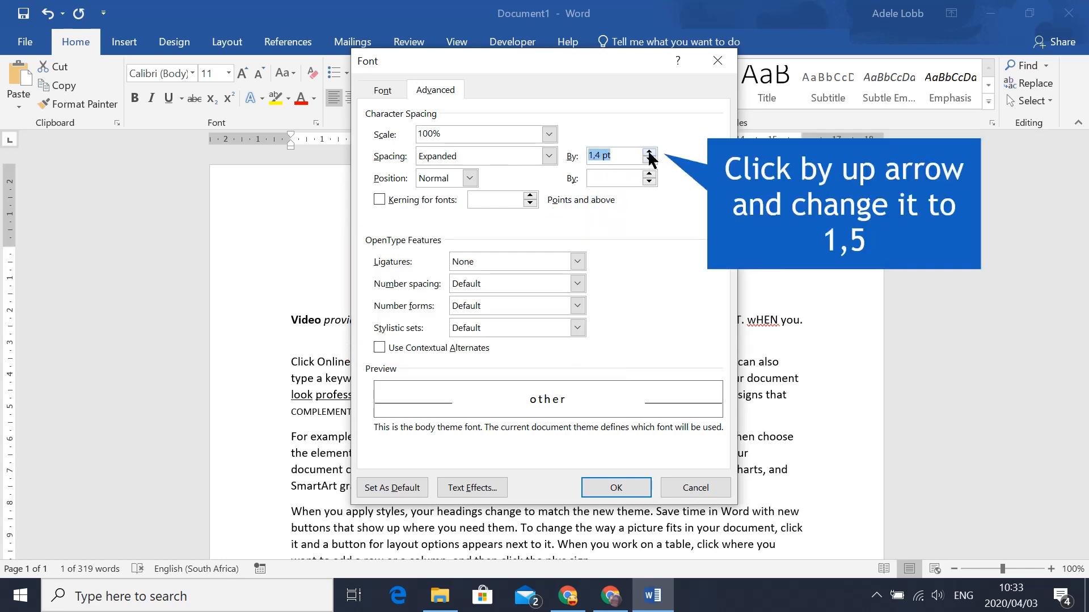
{"action": "left_click", "coordinate": [590, 487]}
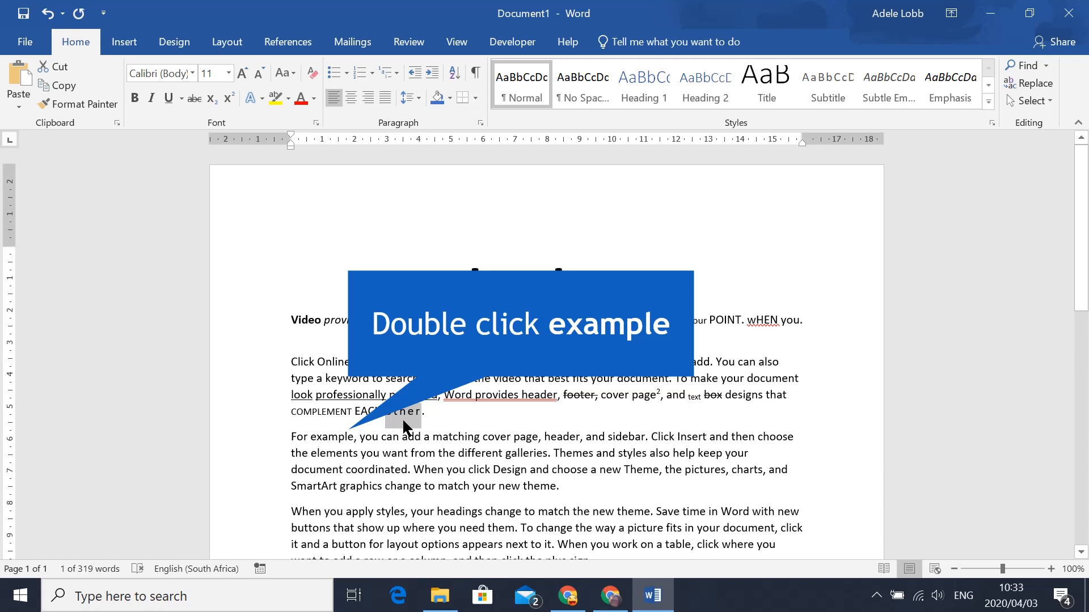
Step: Condense the character spacing of the word "example" in the third paragraph by 1,4 pt
{"action": "double_click", "coordinate": [329, 436]}
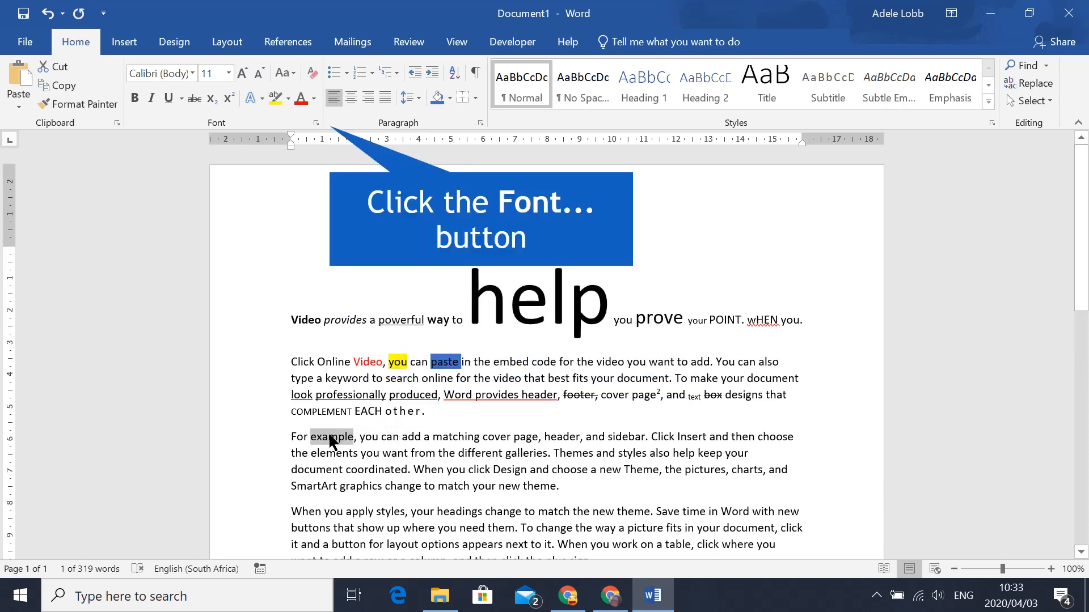
{"action": "left_click", "coordinate": [316, 123]}
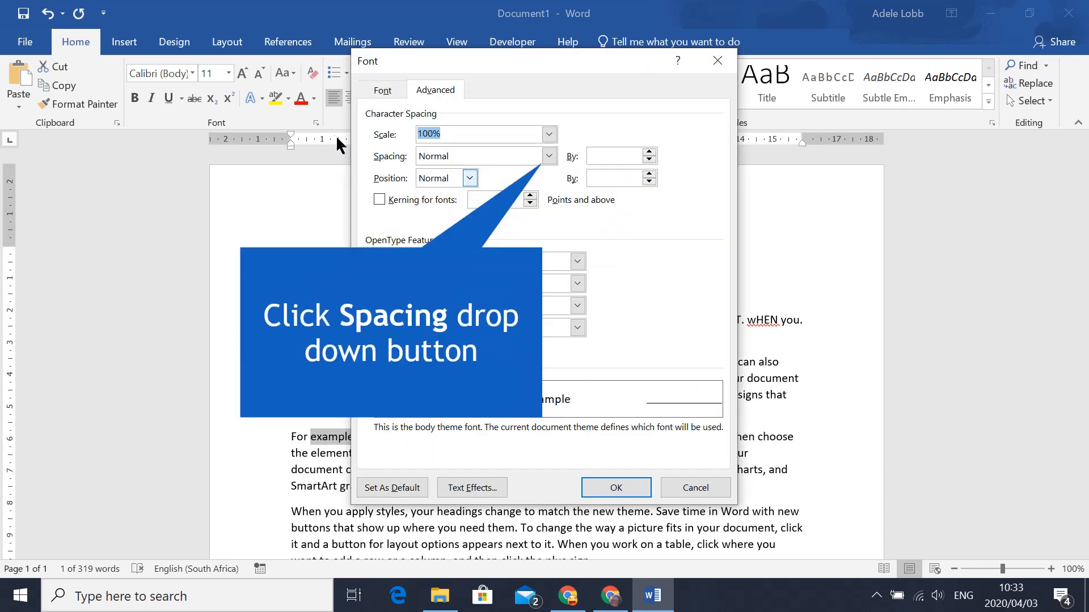
{"action": "left_click", "coordinate": [549, 156]}
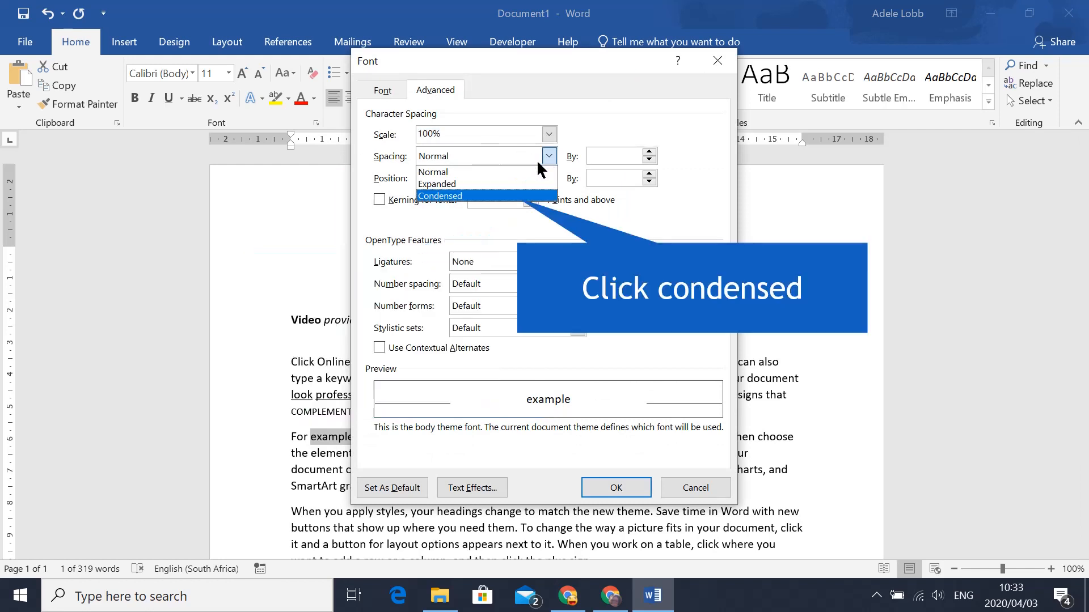
{"action": "left_click", "coordinate": [479, 195]}
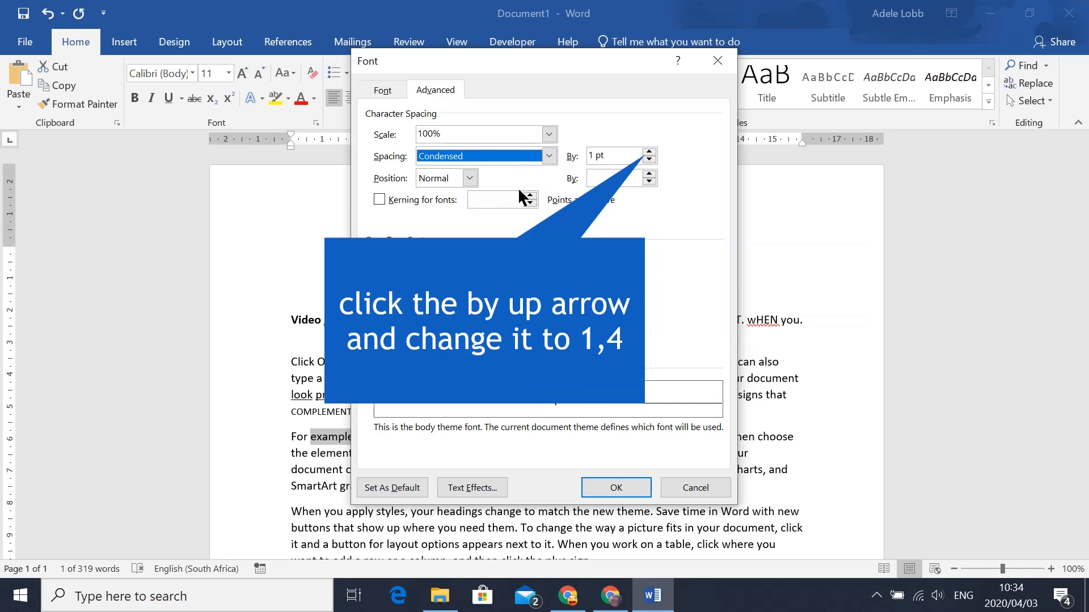
{"action": "left_click", "coordinate": [649, 151]}
{"action": "left_click", "coordinate": [650, 152]}
{"action": "left_click", "coordinate": [650, 152]}
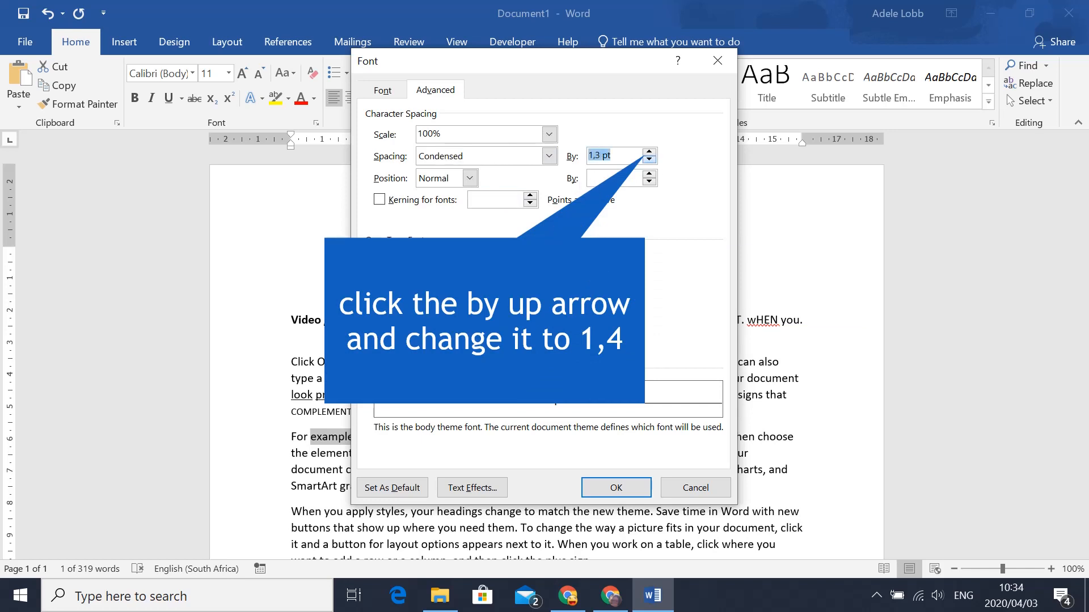
{"action": "left_click", "coordinate": [649, 151]}
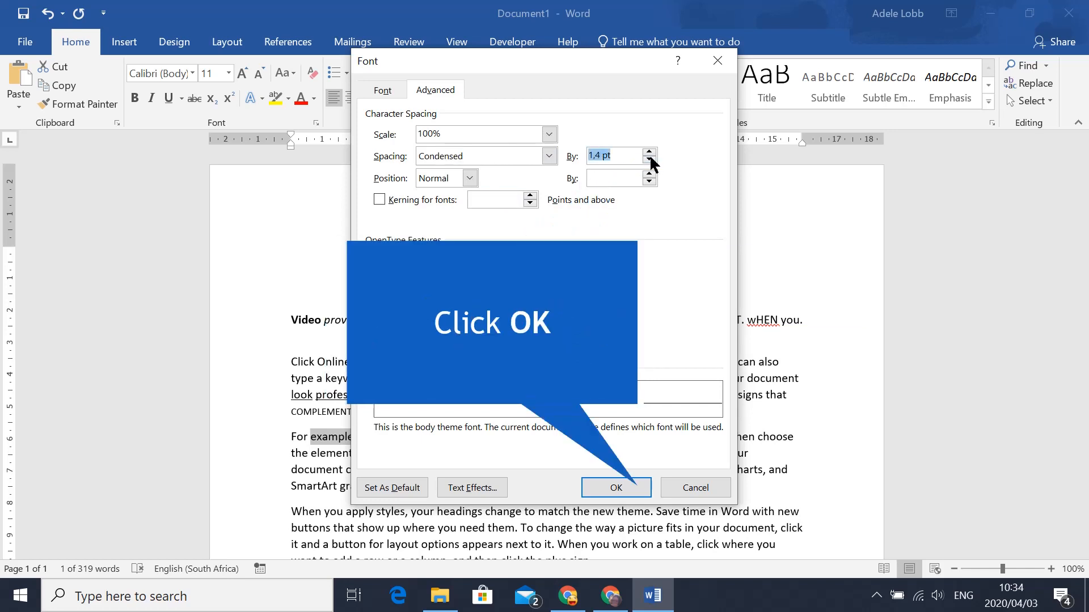
{"action": "left_click", "coordinate": [606, 491]}
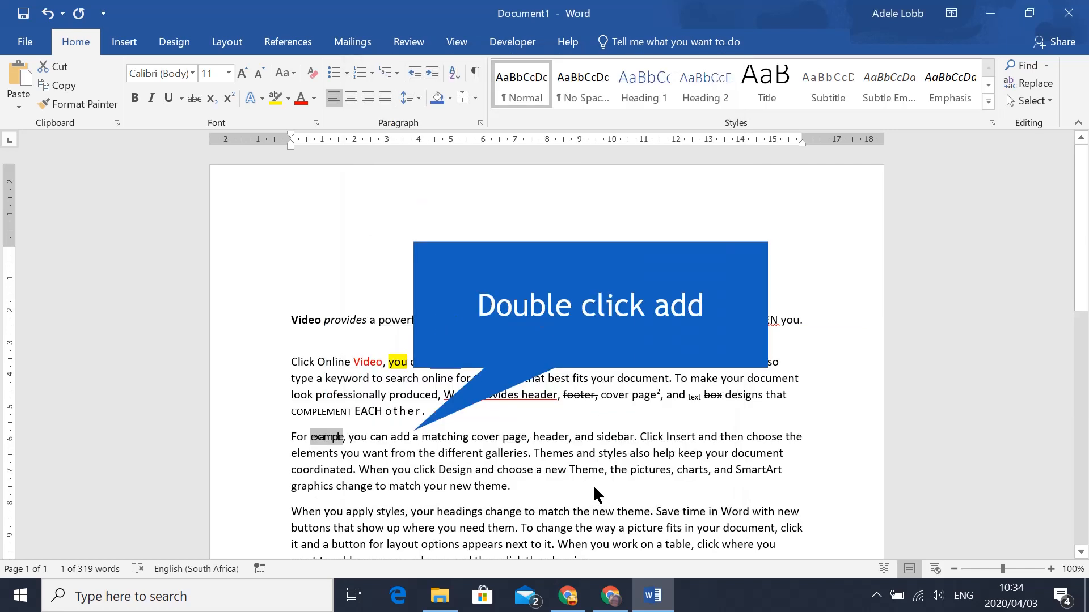
Step: Raise the character position of the word "add" in the third paragraph
{"action": "double_click", "coordinate": [400, 438]}
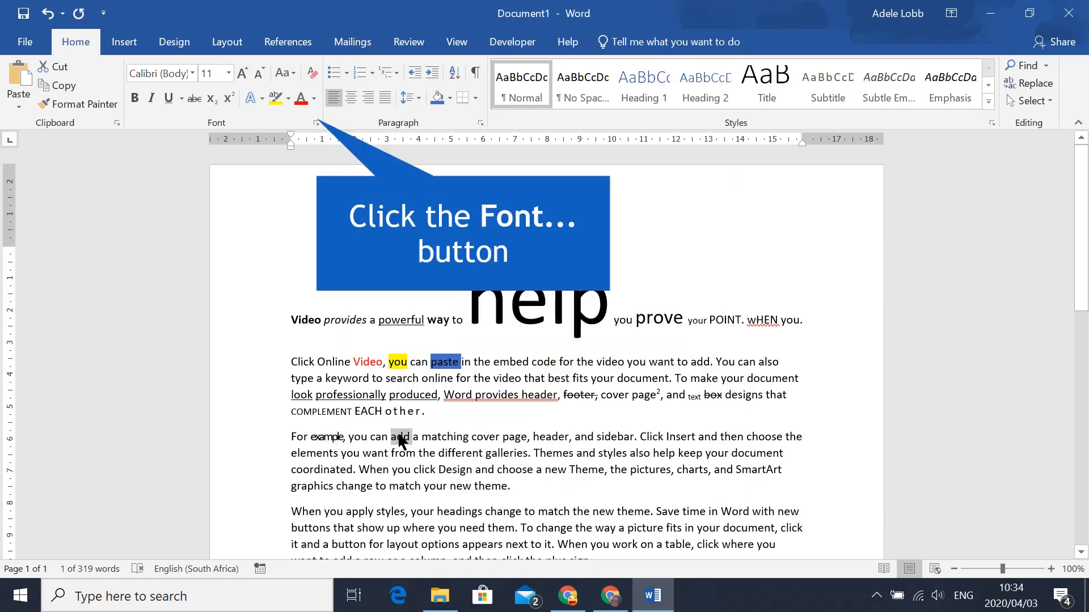
{"action": "left_click", "coordinate": [317, 123]}
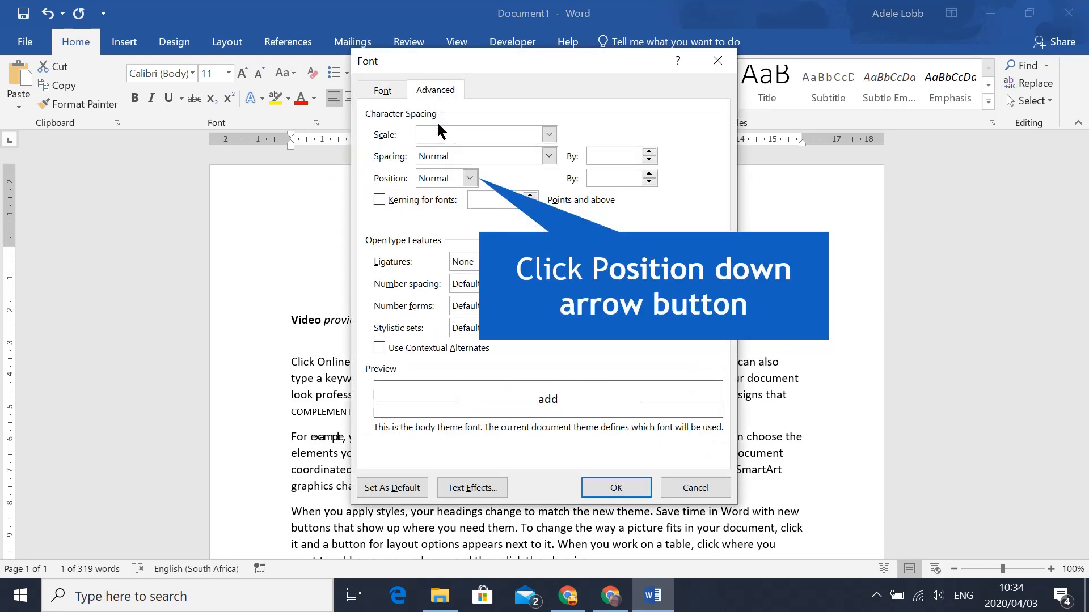
{"action": "left_click", "coordinate": [469, 178]}
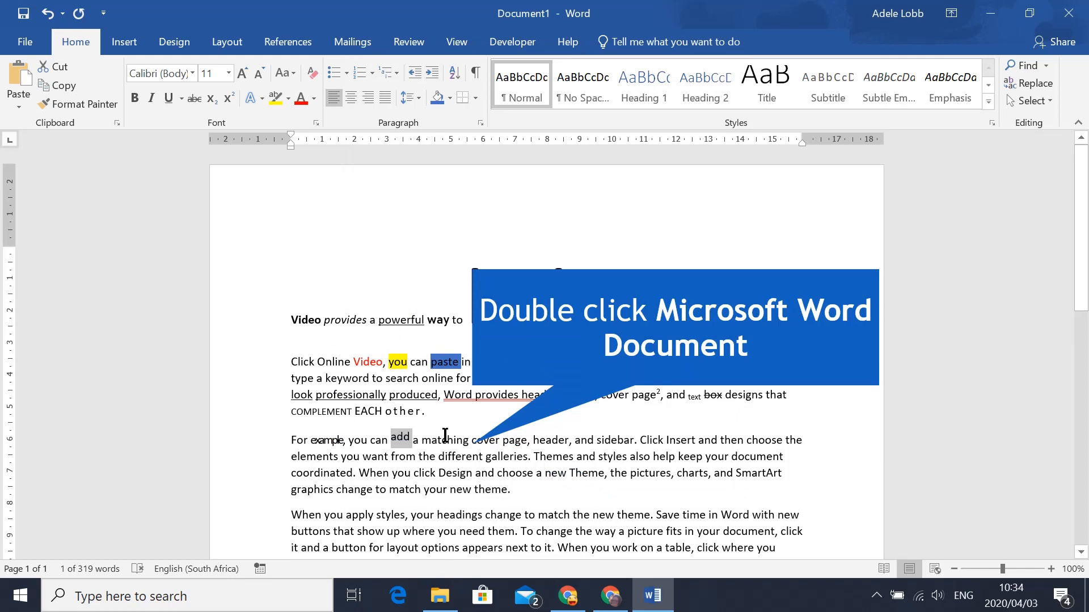
Step: Set the solid text fill of the word "matching" in the third paragraph to 30% transparency
{"action": "double_click", "coordinate": [445, 440]}
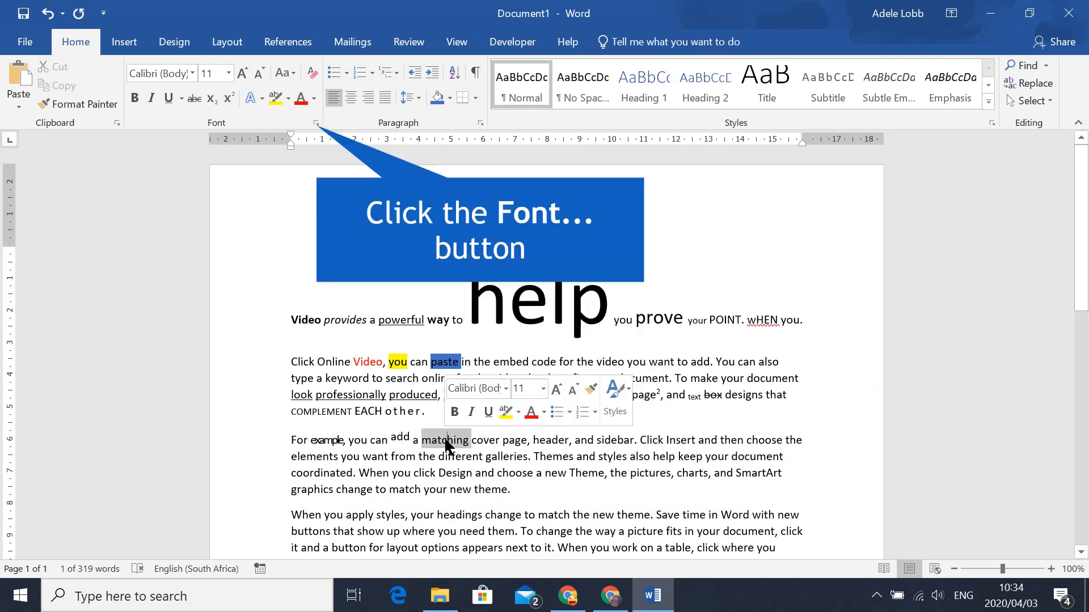
{"action": "left_click", "coordinate": [316, 123]}
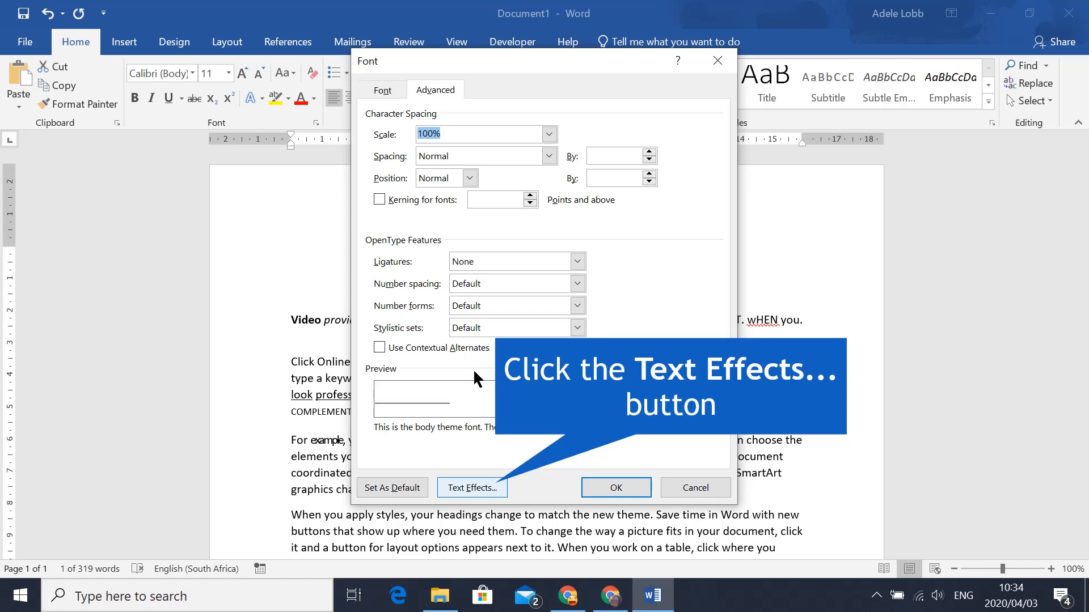
{"action": "left_click", "coordinate": [496, 492]}
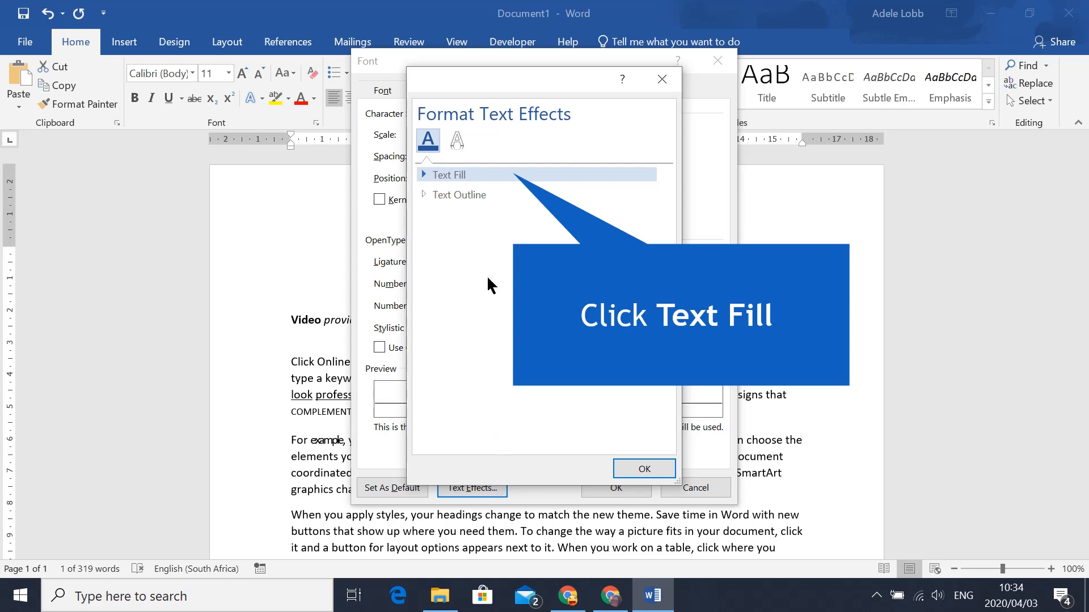
{"action": "left_click", "coordinate": [433, 175]}
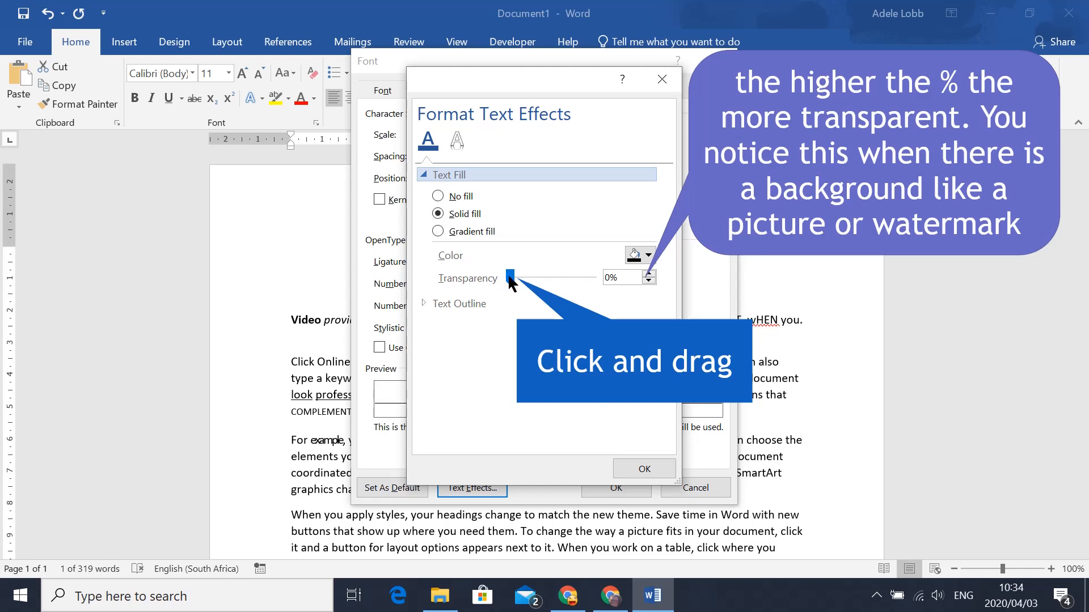
{"action": "left_click_drag", "start_coordinate": [510, 276], "coordinate": [535, 277]}
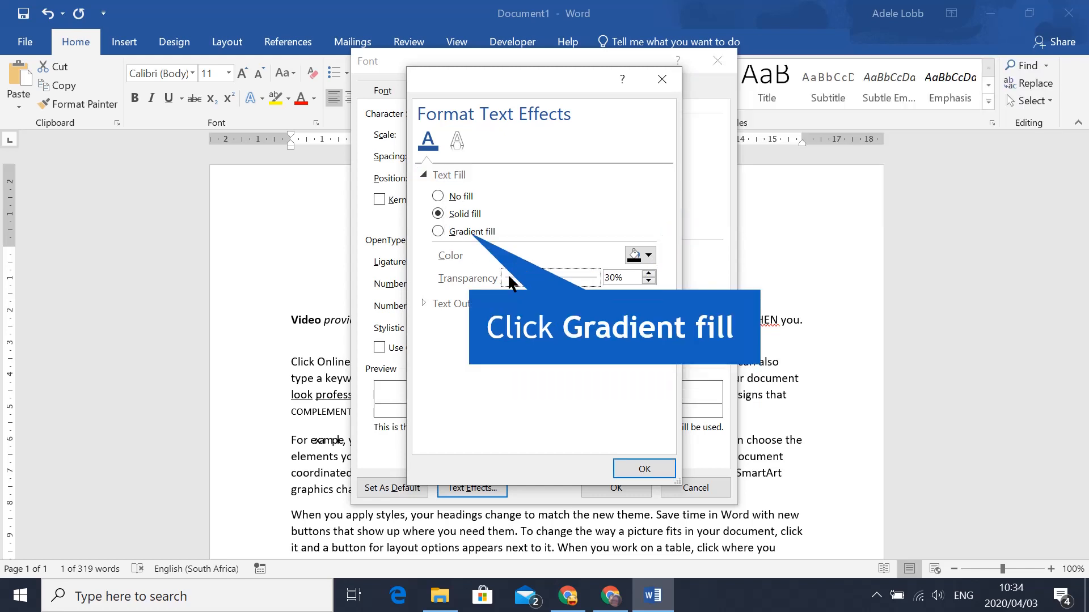
Step: Change the text fill of "matching" to a gradient fill with the preset Bottom Spotlight - Accent 1
{"action": "left_click", "coordinate": [462, 228]}
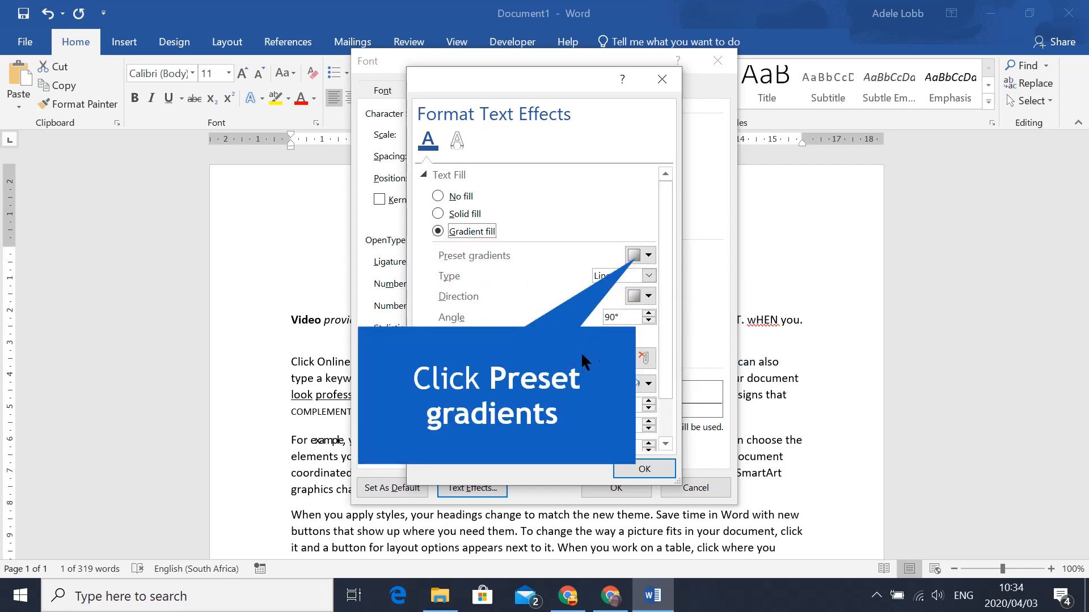
{"action": "left_click", "coordinate": [647, 258]}
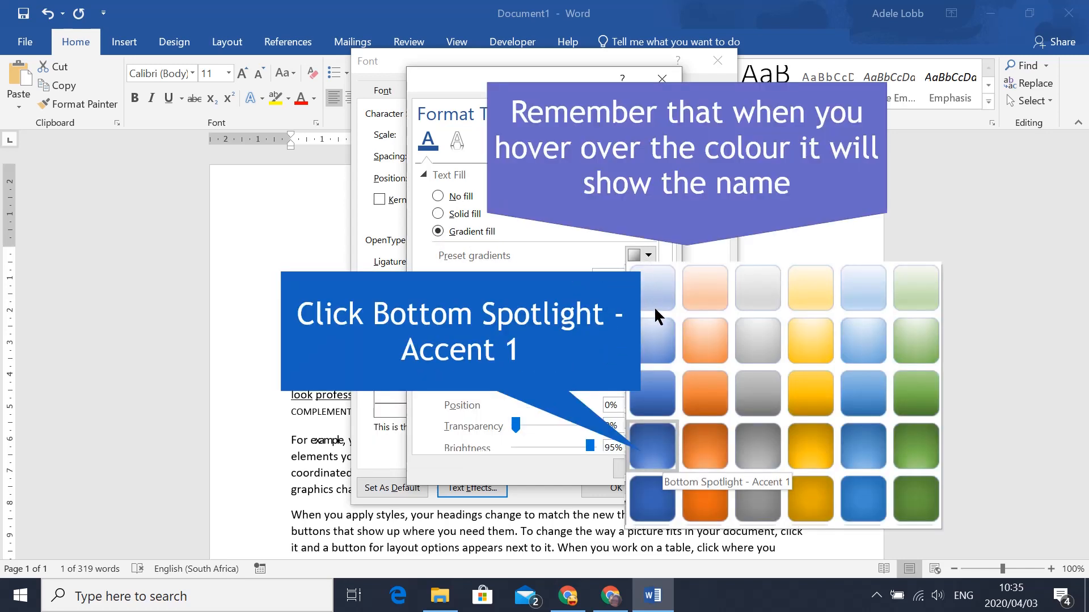
{"action": "left_click", "coordinate": [654, 391]}
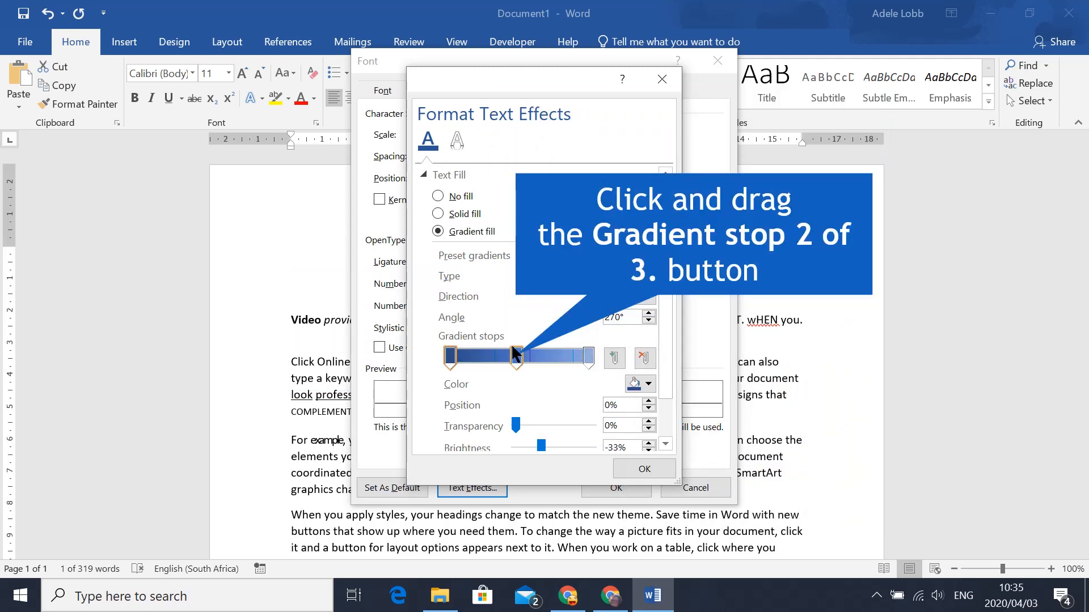
Step: Move the middle gradient stop of the text fill to 18% and apply the text effect to "matching"
{"action": "left_click_drag", "start_coordinate": [517, 358], "coordinate": [481, 361]}
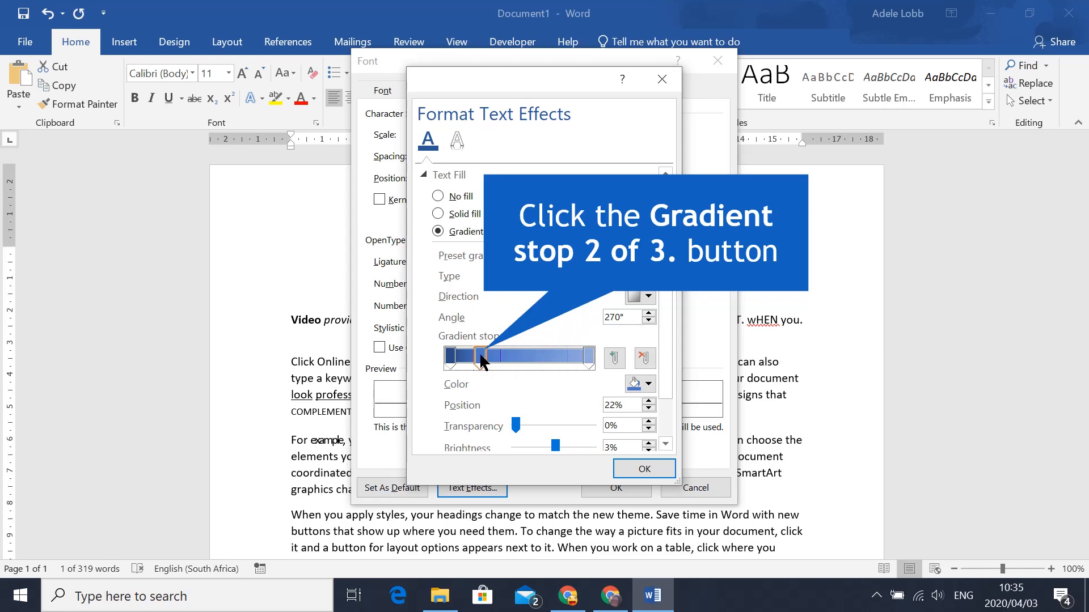
{"action": "mouse_move", "coordinate": [481, 361]}
{"action": "left_mouse_down"}
{"action": "mouse_move", "coordinate": [569, 361]}
{"action": "mouse_move", "coordinate": [476, 363]}
{"action": "left_mouse_up"}
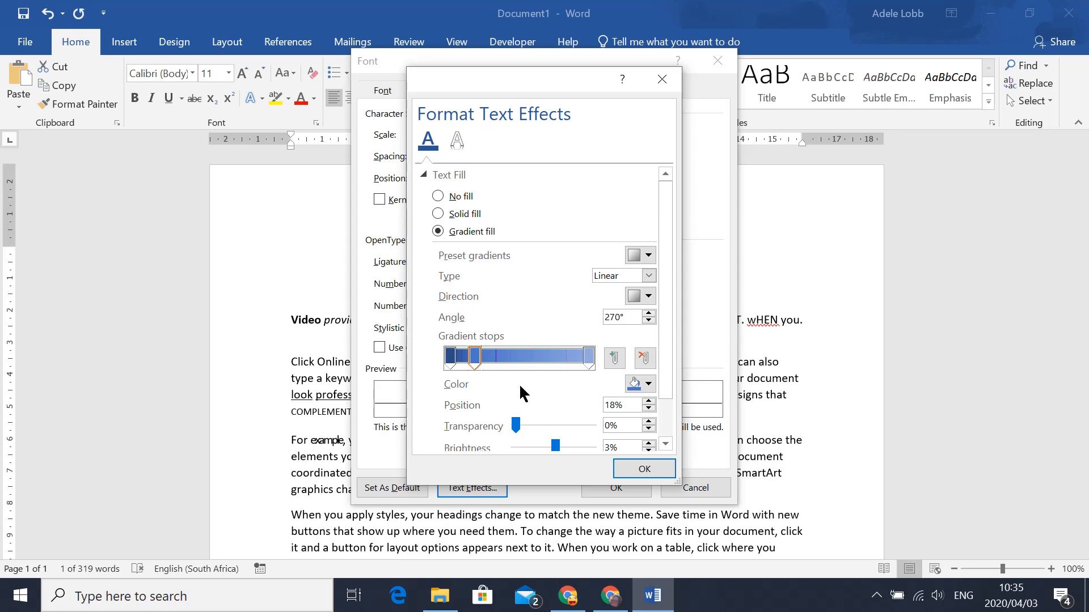
{"action": "left_click", "coordinate": [627, 469]}
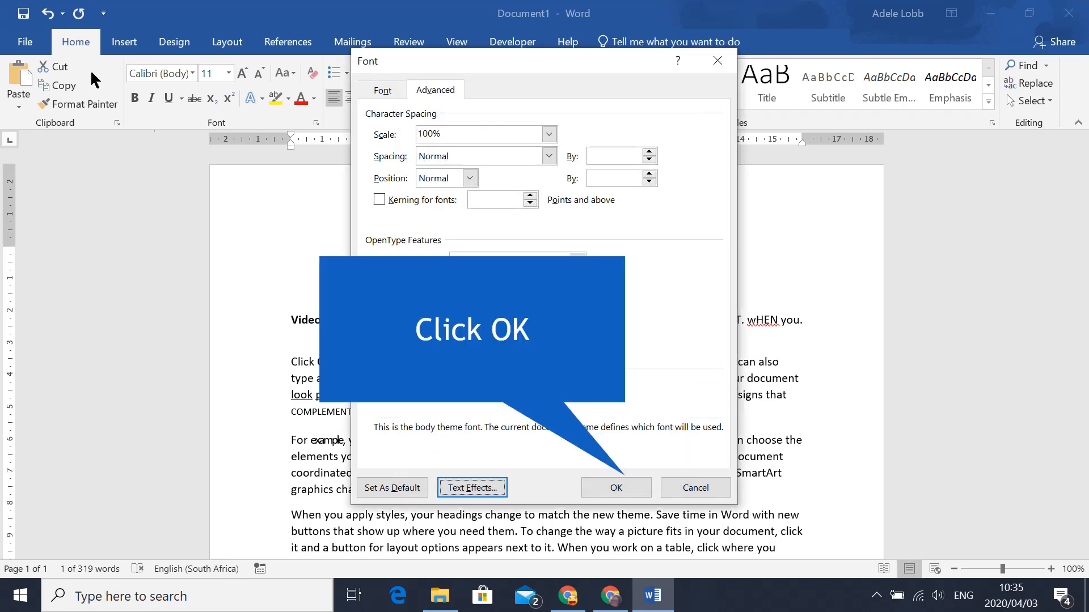
{"action": "left_click", "coordinate": [617, 488]}
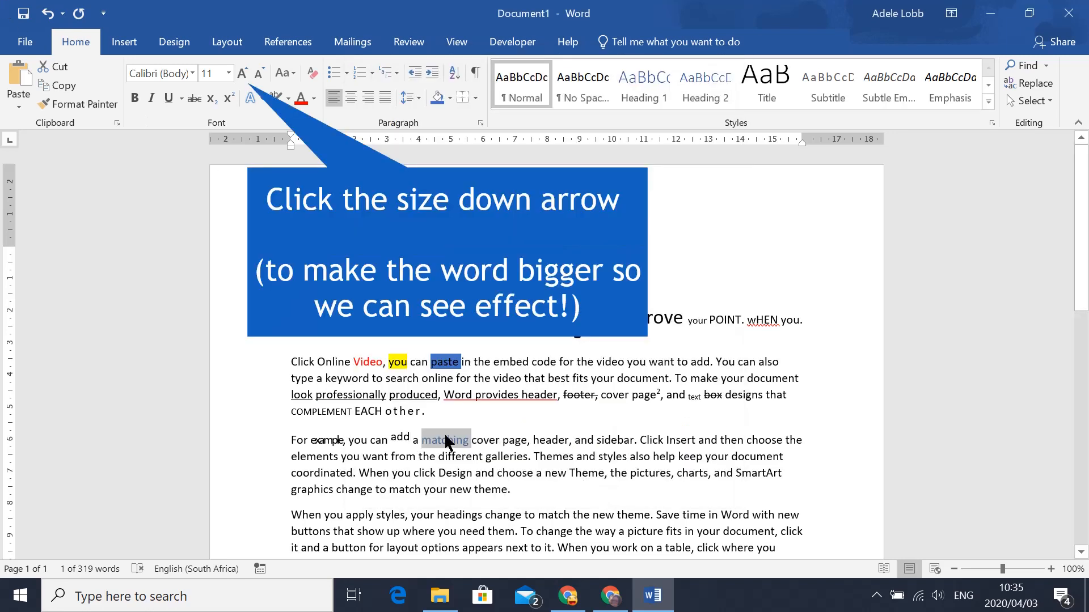
Step: Set the font size of the word "matching" to 72 and deselect it
{"action": "left_click", "coordinate": [228, 73]}
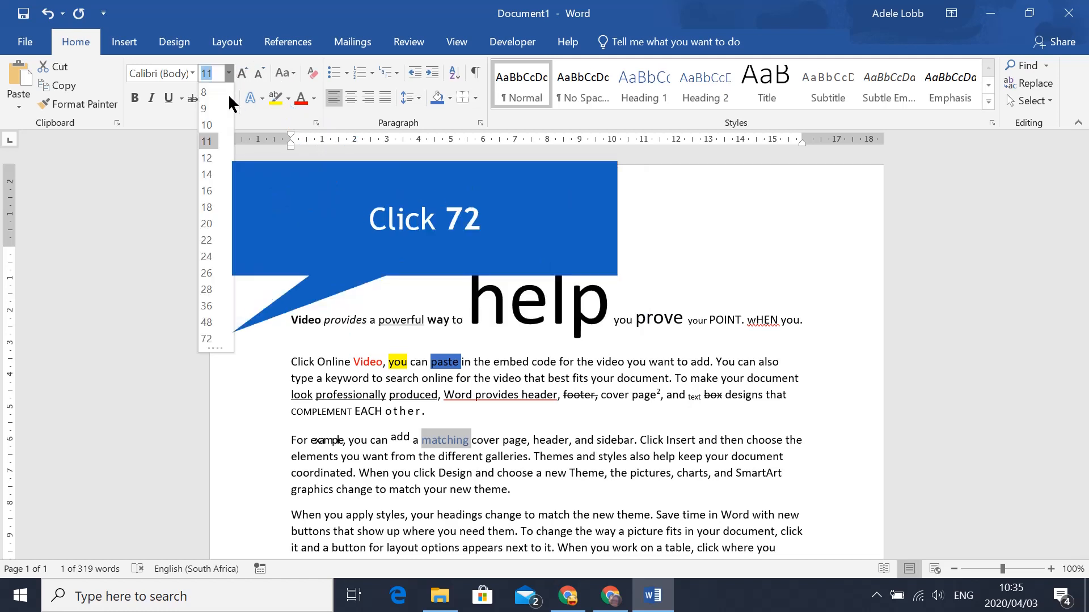
{"action": "left_click", "coordinate": [209, 338]}
{"action": "left_click", "coordinate": [603, 403]}
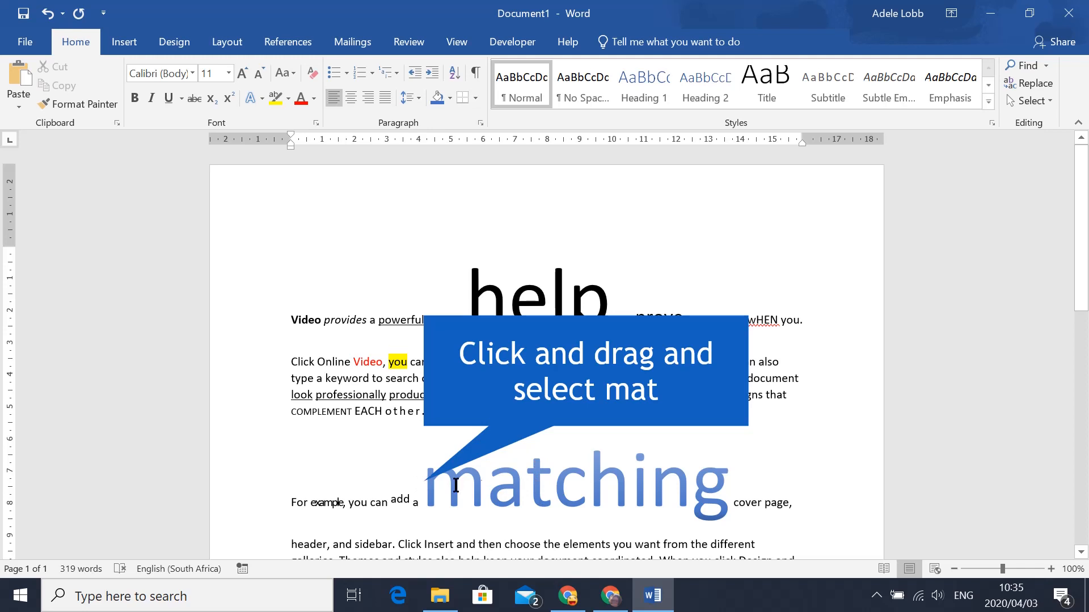
Step: Move the middle gradient stop of the letters "mat" in "matching" towards the light end of the gradient and apply it
{"action": "left_click_drag", "start_coordinate": [456, 486], "coordinate": [542, 504]}
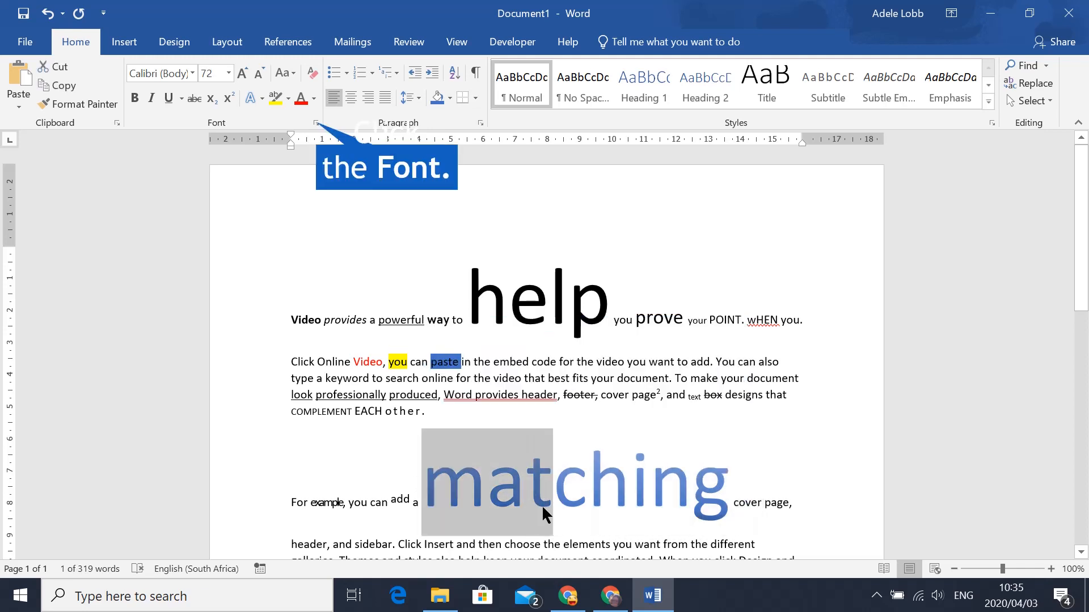
{"action": "left_click", "coordinate": [315, 123]}
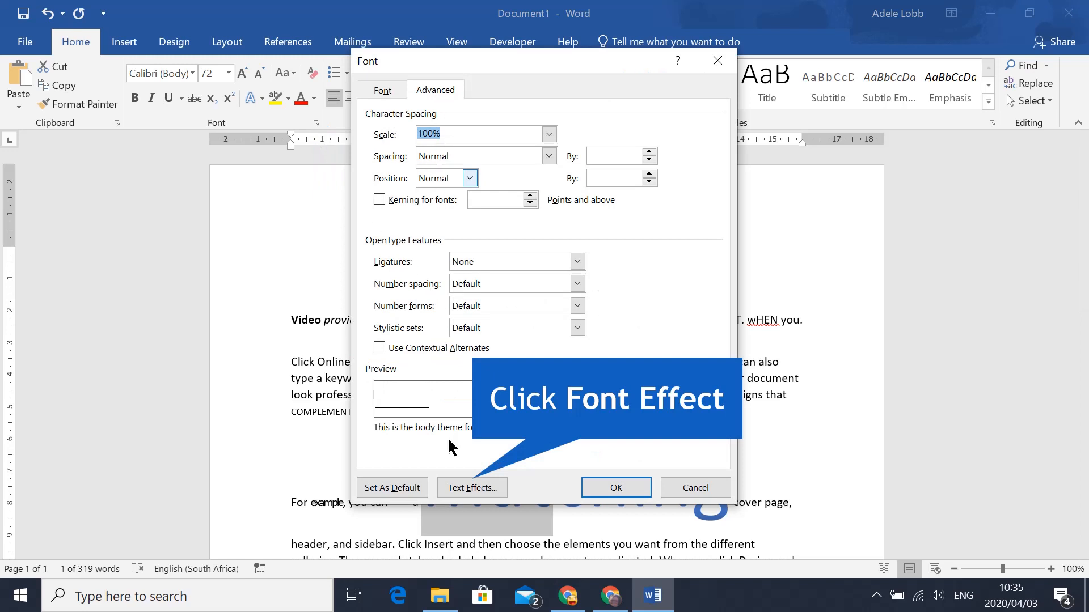
{"action": "left_click", "coordinate": [458, 486]}
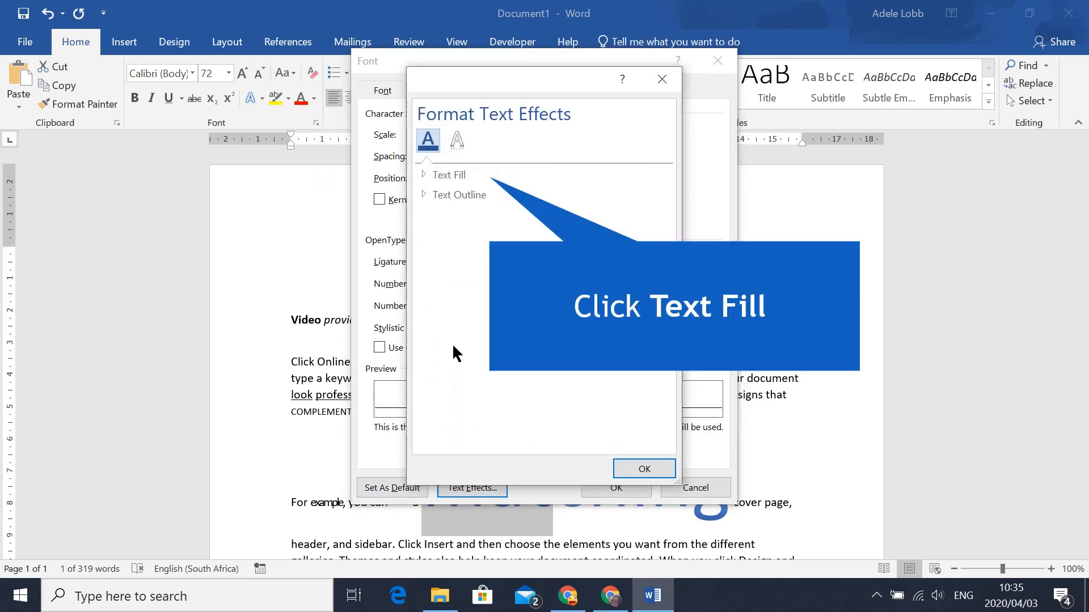
{"action": "left_click", "coordinate": [450, 175]}
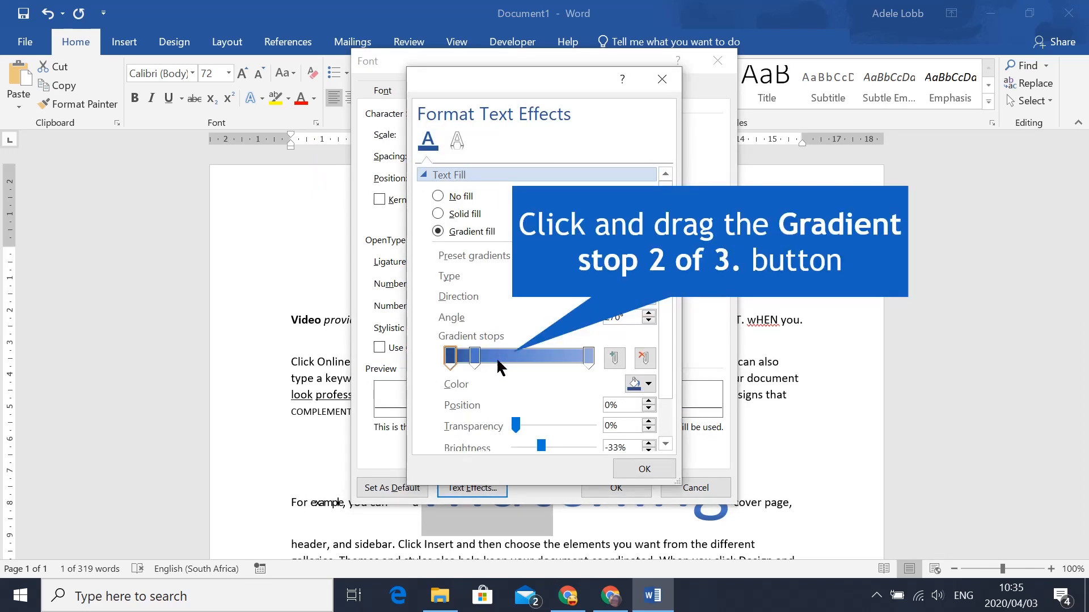
{"action": "left_click_drag", "start_coordinate": [473, 363], "coordinate": [565, 365]}
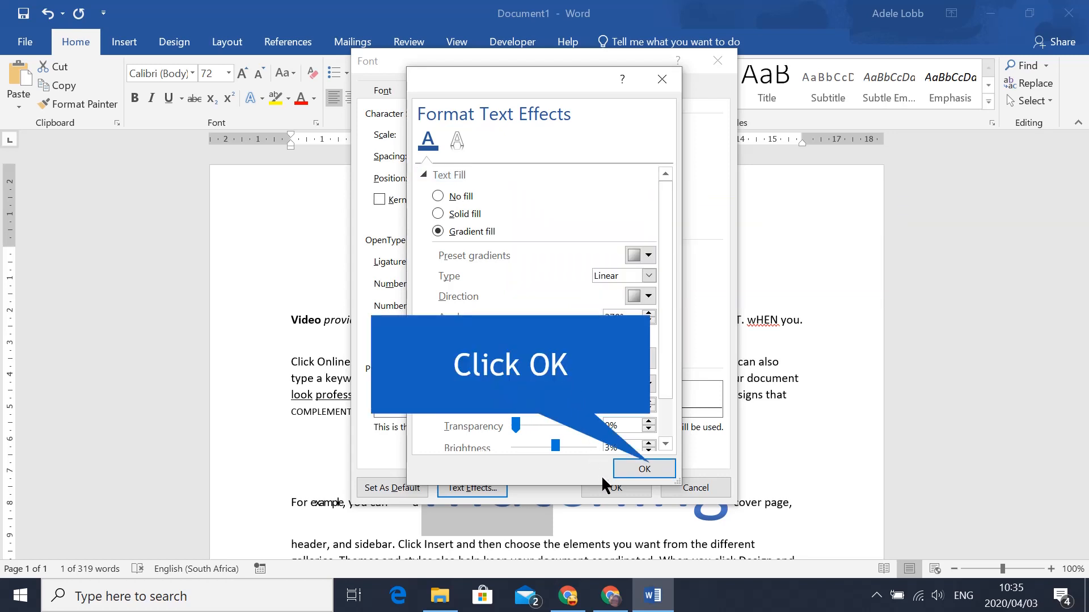
{"action": "left_click", "coordinate": [633, 471]}
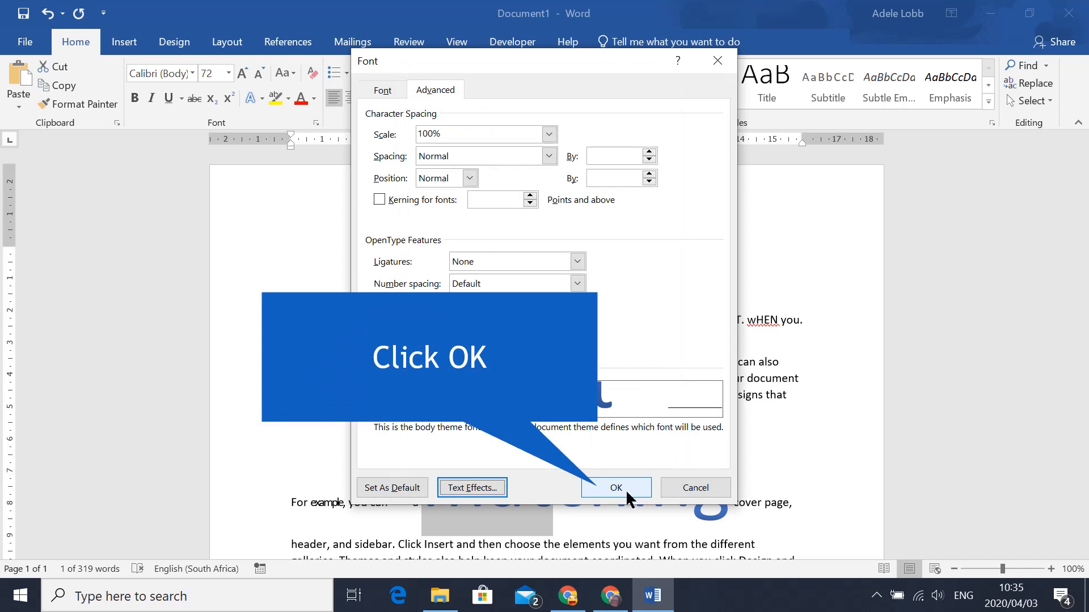
{"action": "left_click", "coordinate": [624, 488]}
{"action": "left_click", "coordinate": [585, 492]}
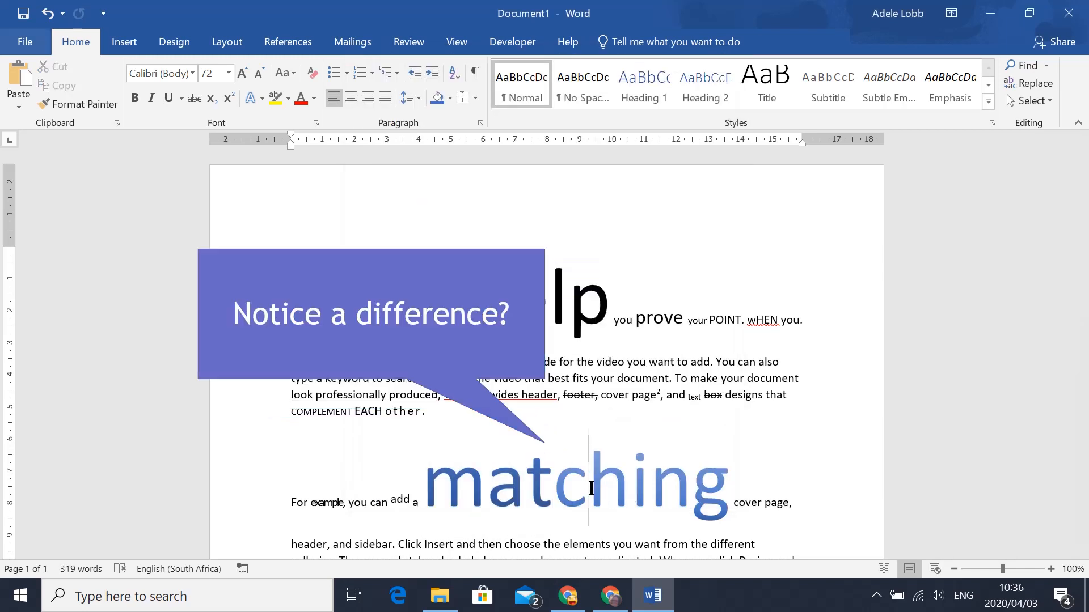